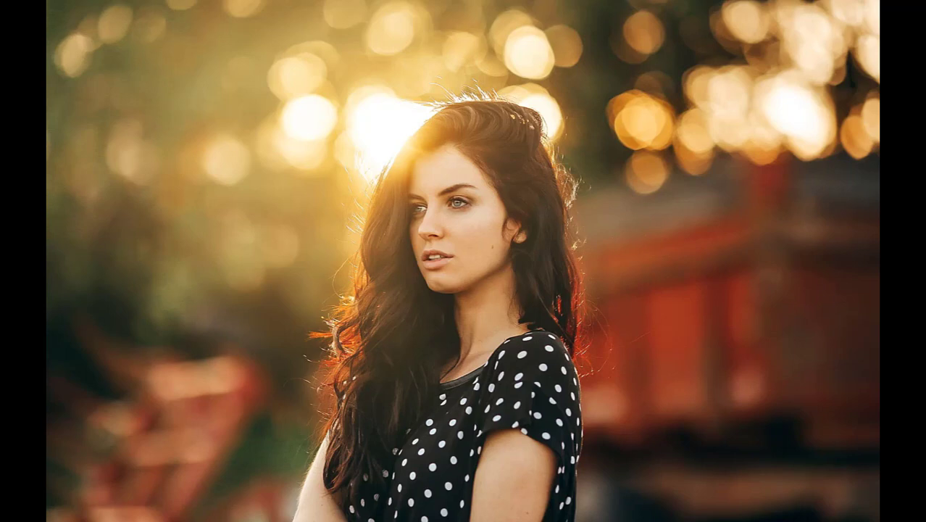
# Select the Background layer of the opened Model.jpg portrait
pyautogui.click(803, 149)
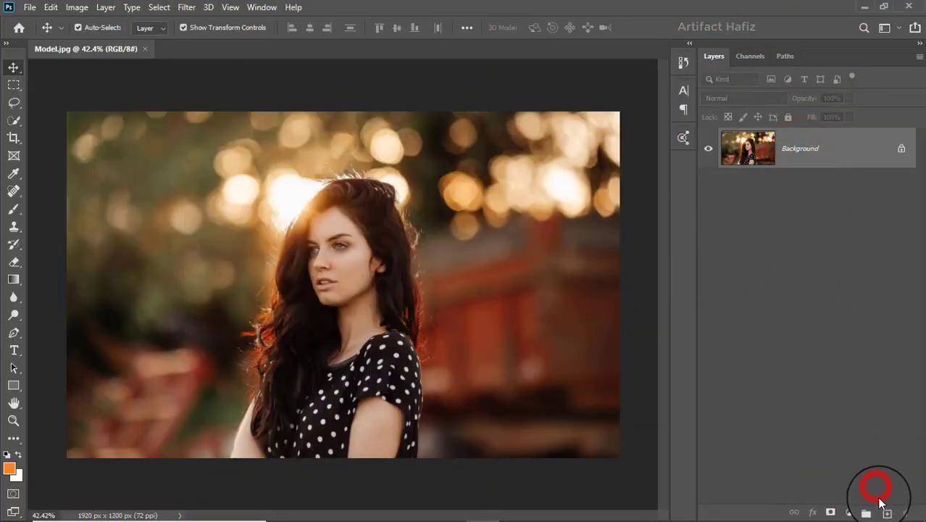
# Add a blank Layer 1 and set the foreground to light orange ffb966, sampled from her hair
pyautogui.click(885, 513)
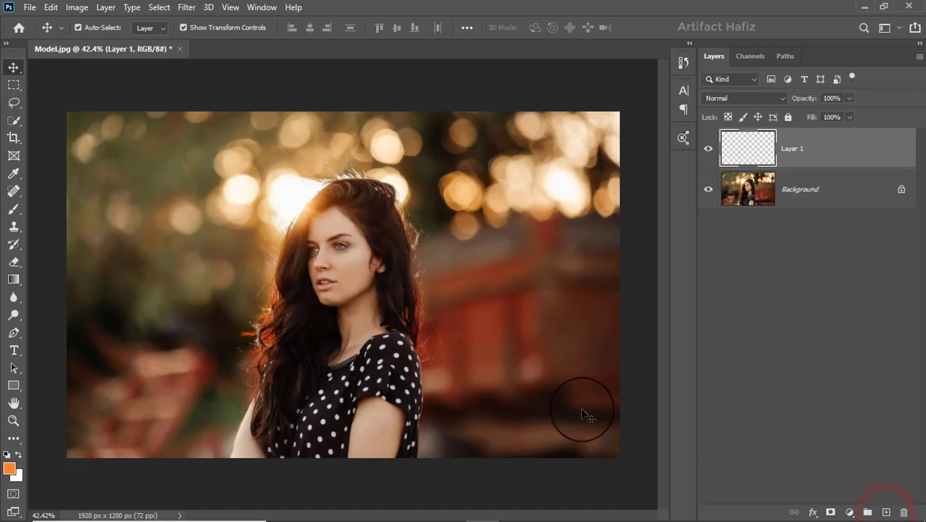
pyautogui.click(14, 208)
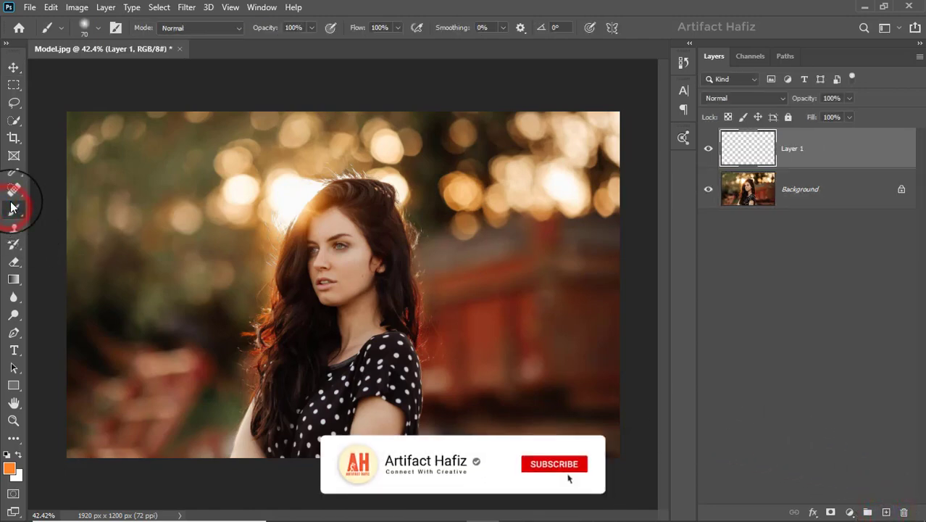
pyautogui.click(10, 468)
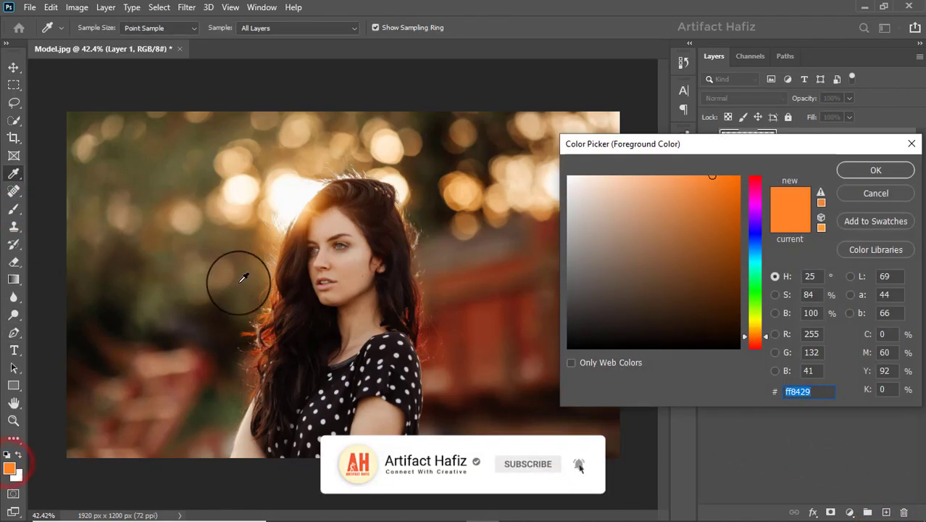
pyautogui.click(270, 232)
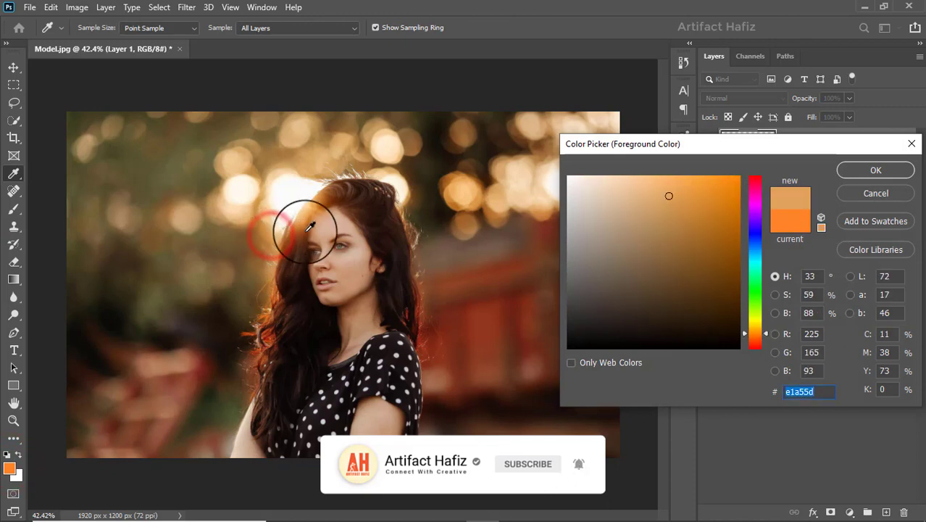
pyautogui.moveTo(672, 197)
pyautogui.mouseDown()
pyautogui.moveTo(708, 156)
pyautogui.moveTo(672, 149)
pyautogui.mouseUp()
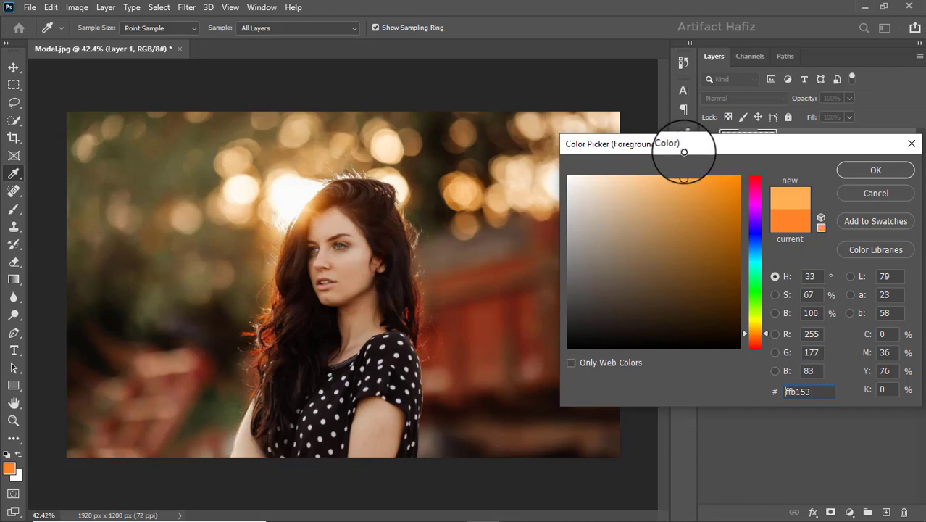
pyautogui.click(876, 170)
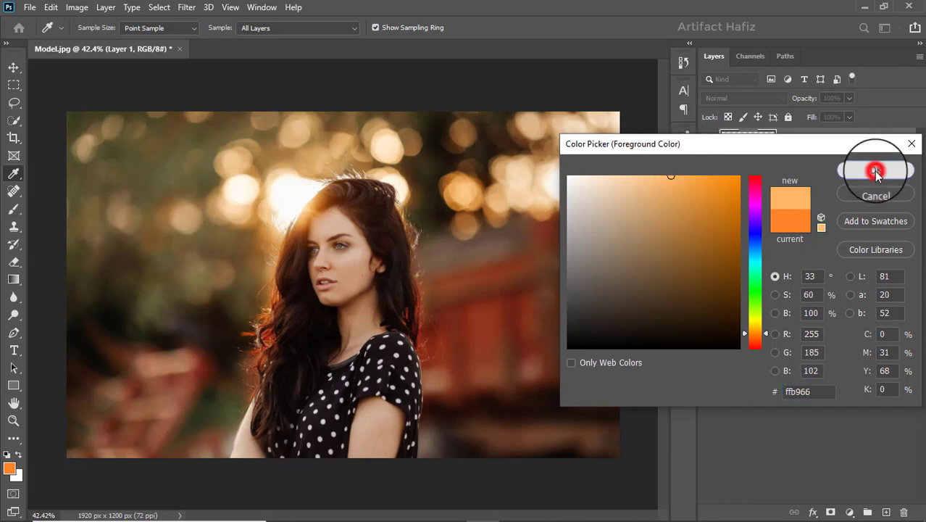
# Paint one 700 px Soft Round light-orange dab over the woman's face on Layer 1
pyautogui.press('b')
pyautogui.click(97, 32)
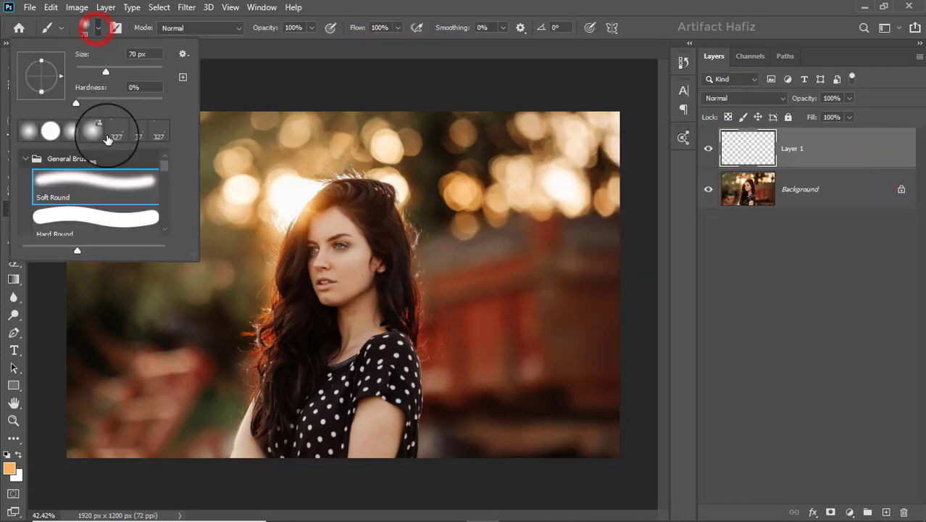
pyautogui.click(105, 180)
pyautogui.click(309, 28)
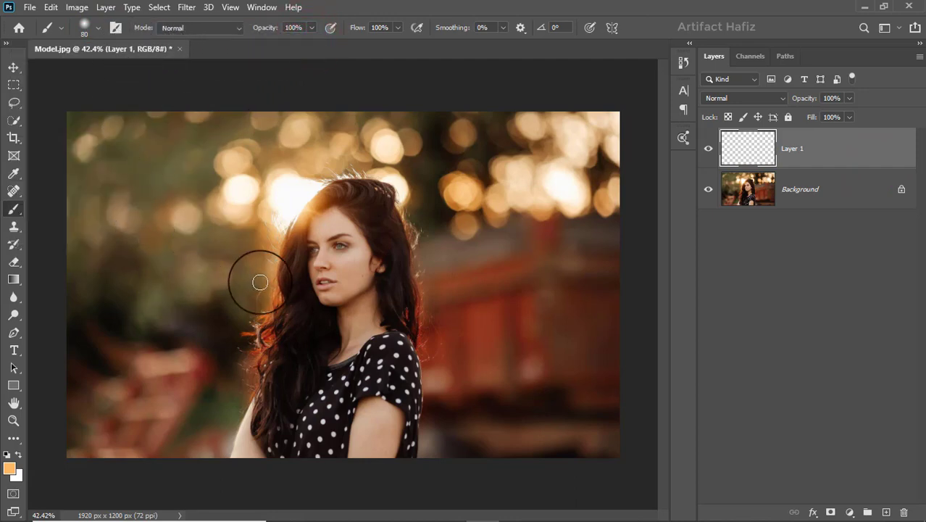
pyautogui.press(']')
pyautogui.press(']')
pyautogui.press(']')
pyautogui.press(']')
pyautogui.press(']')
pyautogui.press(']')
pyautogui.click(345, 289)
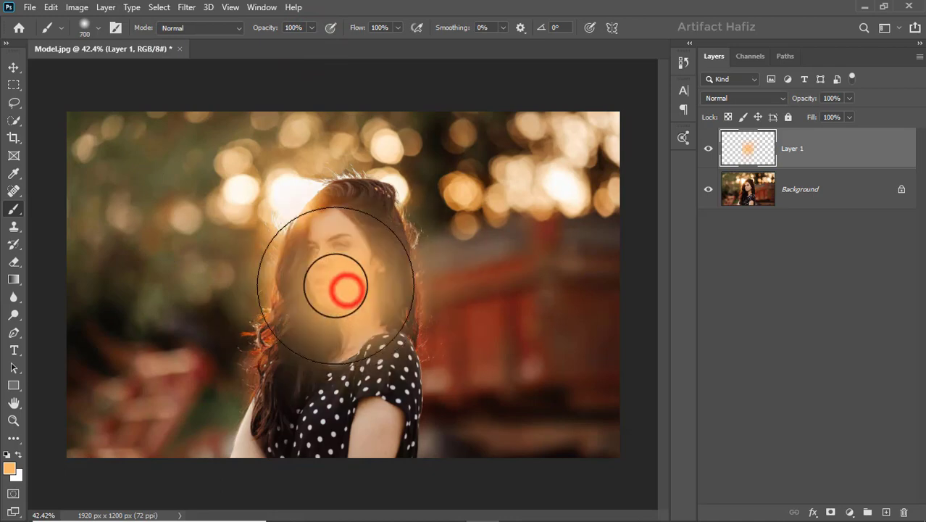
pyautogui.click(13, 67)
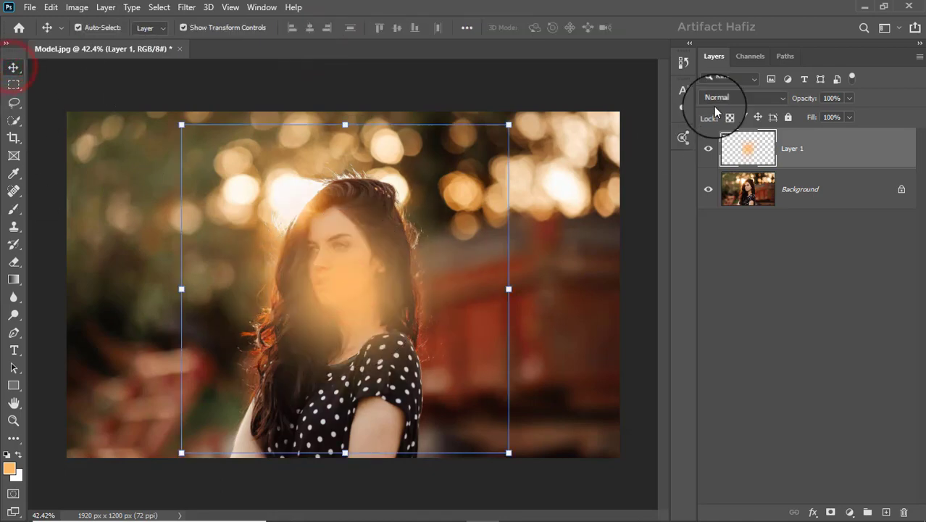
# Set the glow layer to Screen blending and move it up onto her hair
pyautogui.click(725, 98)
pyautogui.click(722, 212)
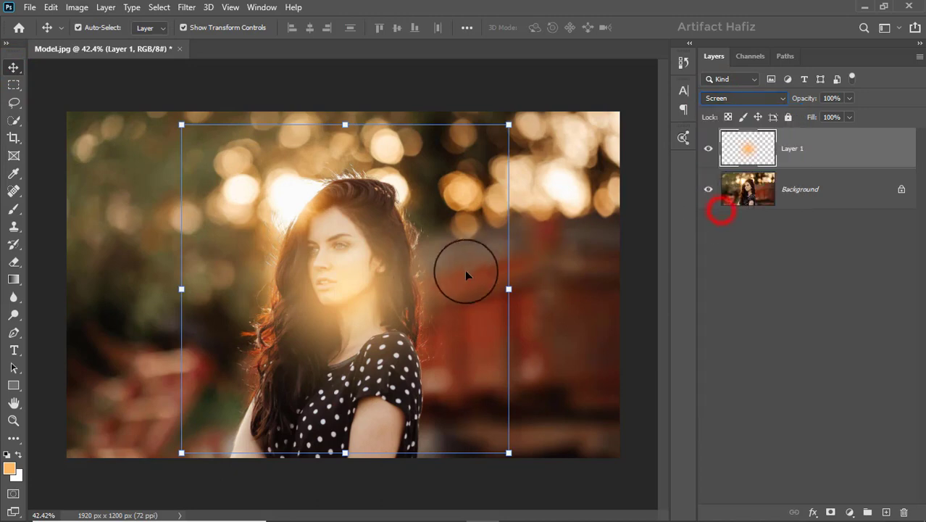
pyautogui.moveTo(347, 279); pyautogui.dragTo(300, 202)
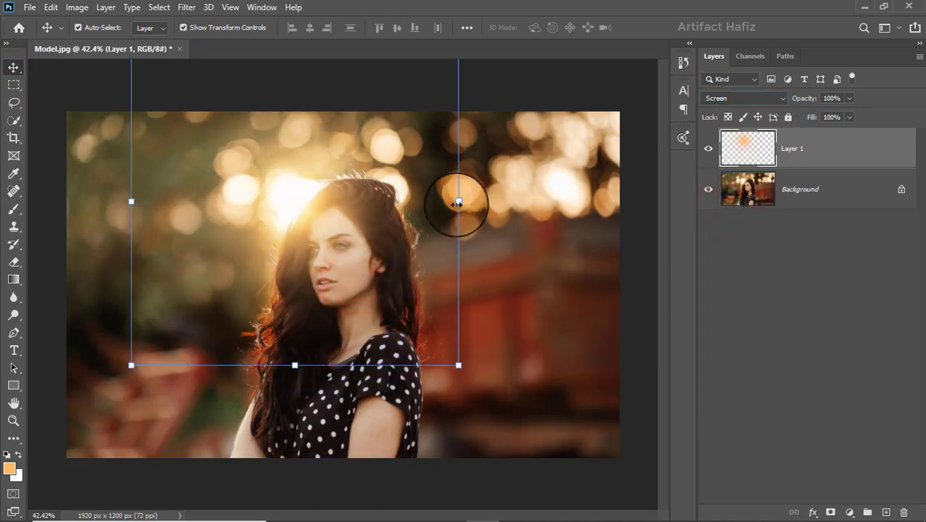
pyautogui.click(456, 197)
pyautogui.click(291, 203)
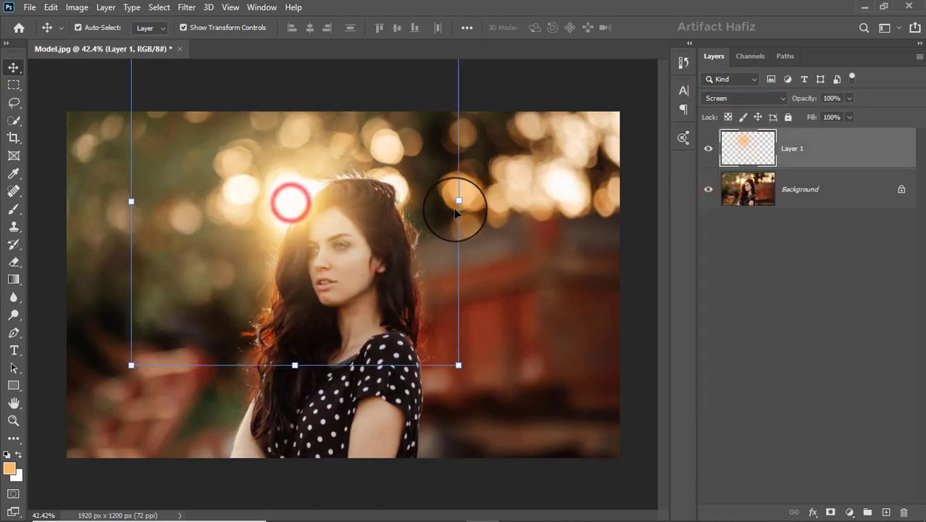
# Scale the glow to about 250% around her head and lower its opacity to 63%
pyautogui.moveTo(458, 201); pyautogui.dragTo(692, 234)
pyautogui.moveTo(475, 241)
pyautogui.mouseDown()
pyautogui.moveTo(310, 207)
pyautogui.moveTo(337, 221)
pyautogui.mouseUp()
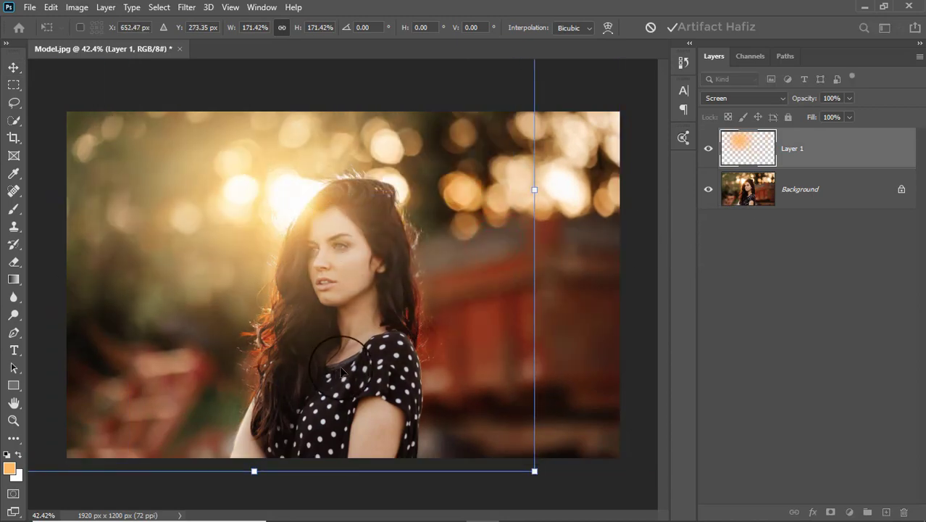
pyautogui.hotkey('ctrl', '-')
pyautogui.hotkey('ctrl', '-')
pyautogui.hotkey('ctrl', '-')
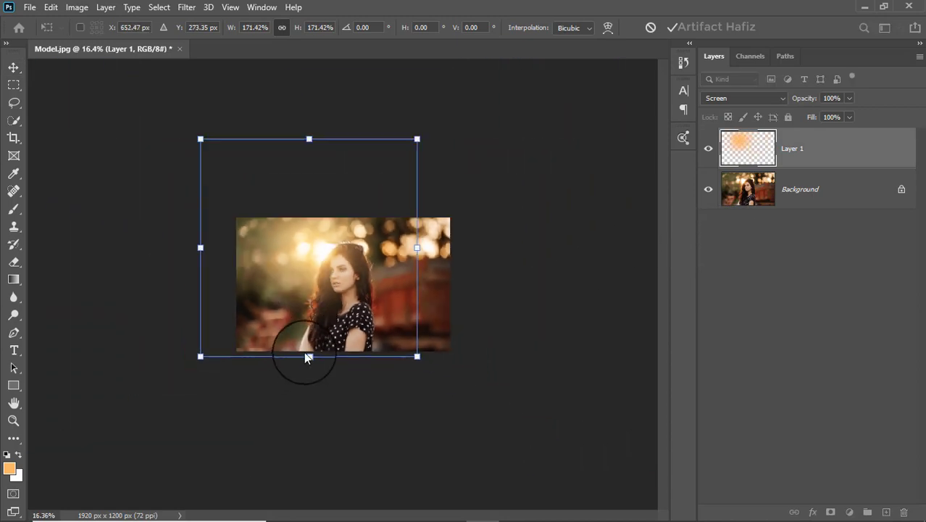
pyautogui.moveTo(305, 356); pyautogui.dragTo(314, 413)
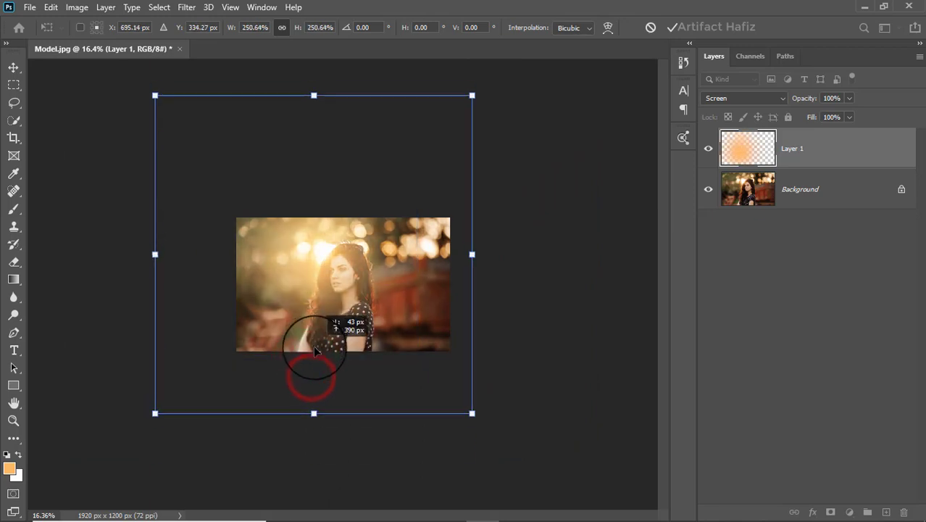
pyautogui.moveTo(315, 352); pyautogui.dragTo(313, 340)
pyautogui.hotkey('ctrl', '0')
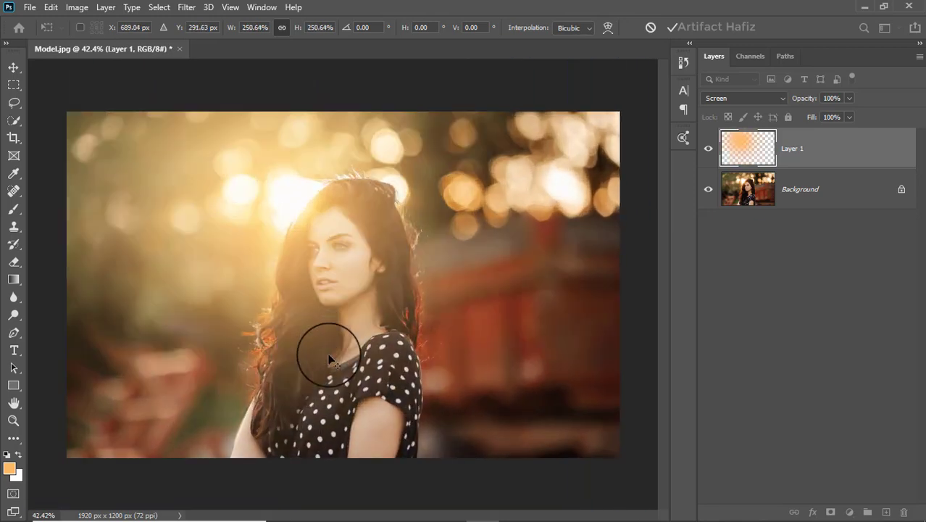
pyautogui.click(672, 27)
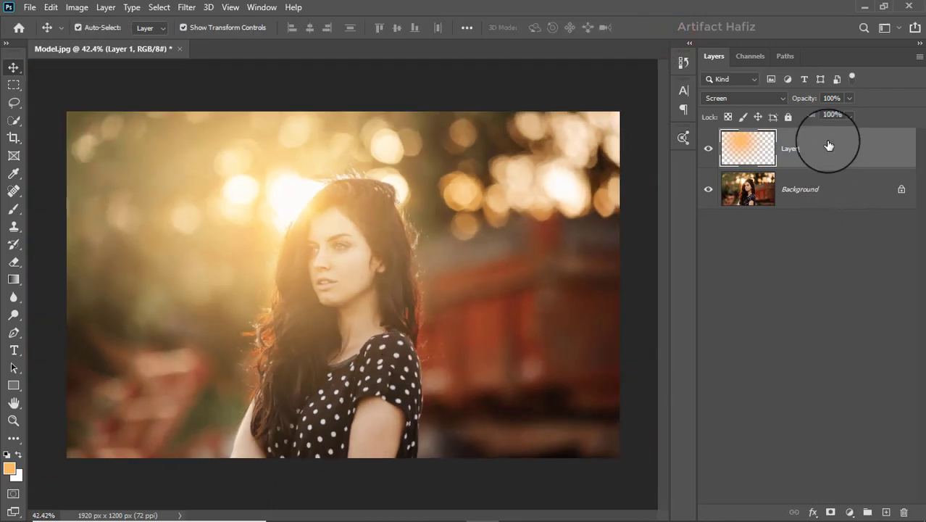
pyautogui.click(848, 98)
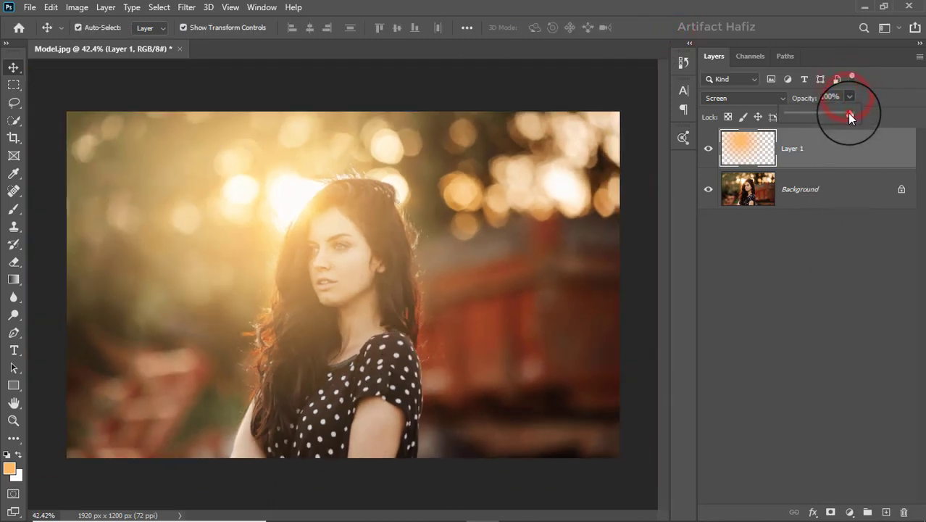
pyautogui.moveTo(847, 113)
pyautogui.mouseDown()
pyautogui.moveTo(822, 117)
pyautogui.moveTo(834, 121)
pyautogui.moveTo(825, 129)
pyautogui.mouseUp()
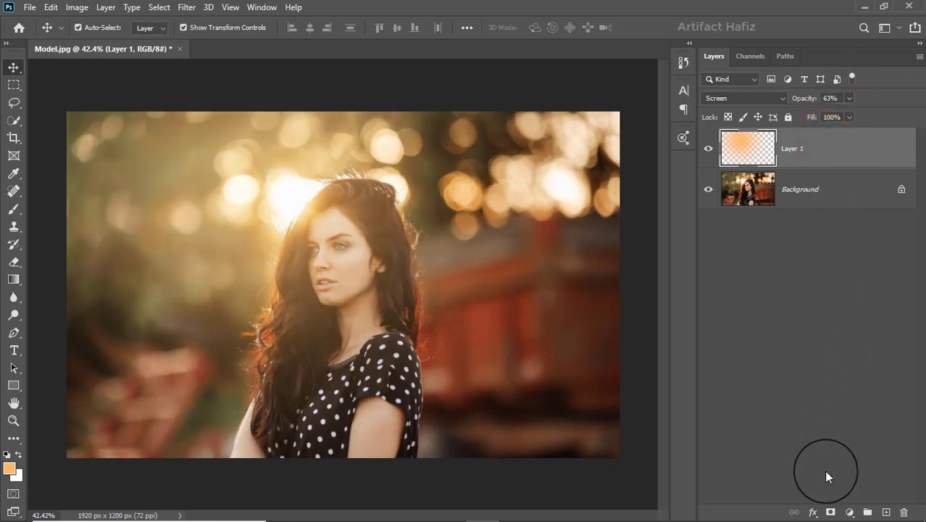
# Add a layer mask to Layer 1 with a 250 px brush at 12% opacity
pyautogui.click(830, 512)
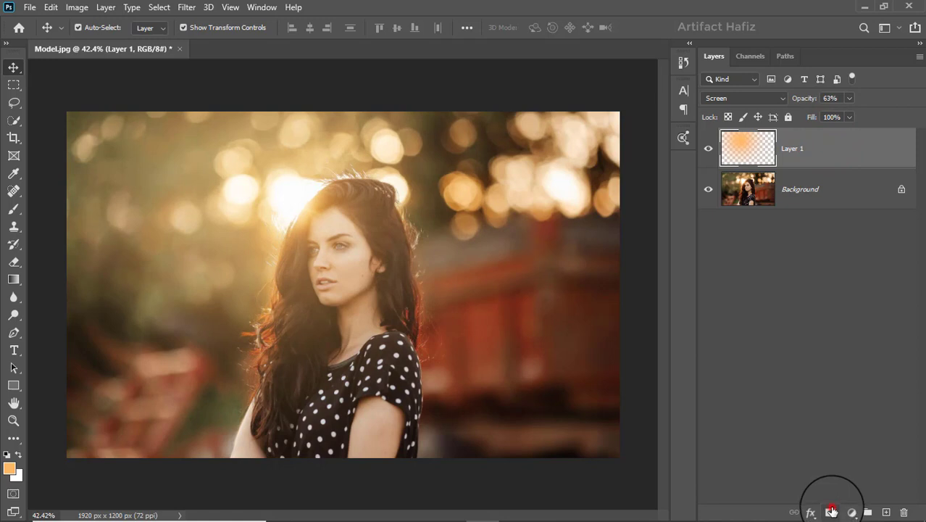
pyautogui.click(13, 208)
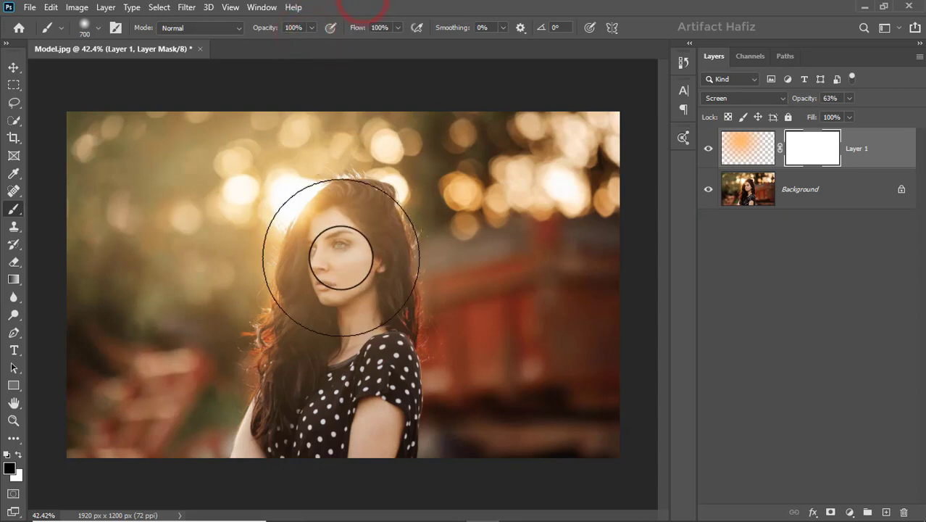
pyautogui.press('[')
pyautogui.press('[')
pyautogui.press('[')
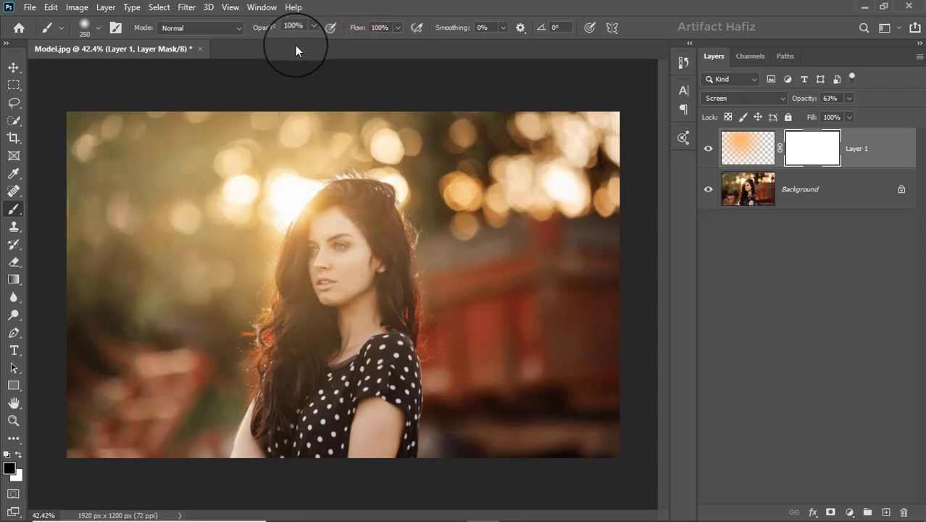
pyautogui.moveTo(267, 42); pyautogui.dragTo(256, 42)
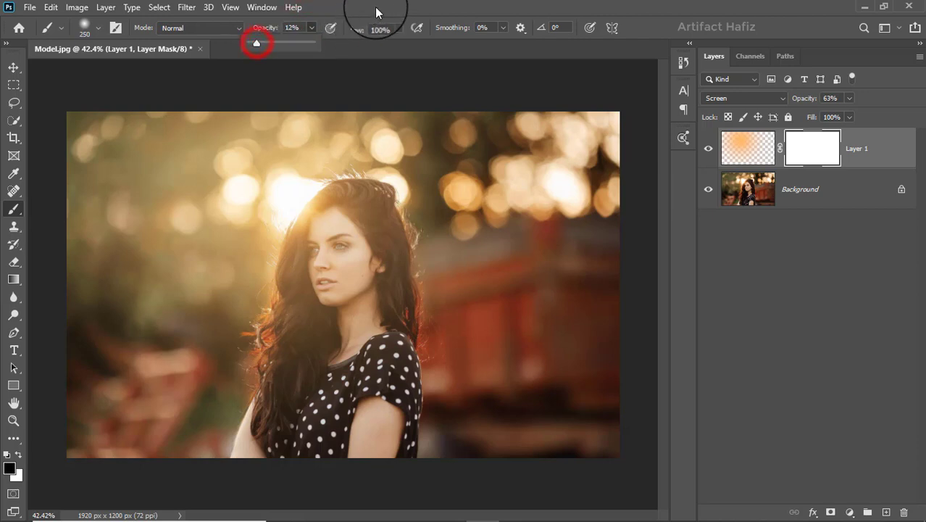
# Brush black on the mask over the eye and hairline, then retarget the layer content
pyautogui.moveTo(336, 249)
pyautogui.mouseDown()
pyautogui.moveTo(331, 229)
pyautogui.moveTo(339, 267)
pyautogui.mouseUp()
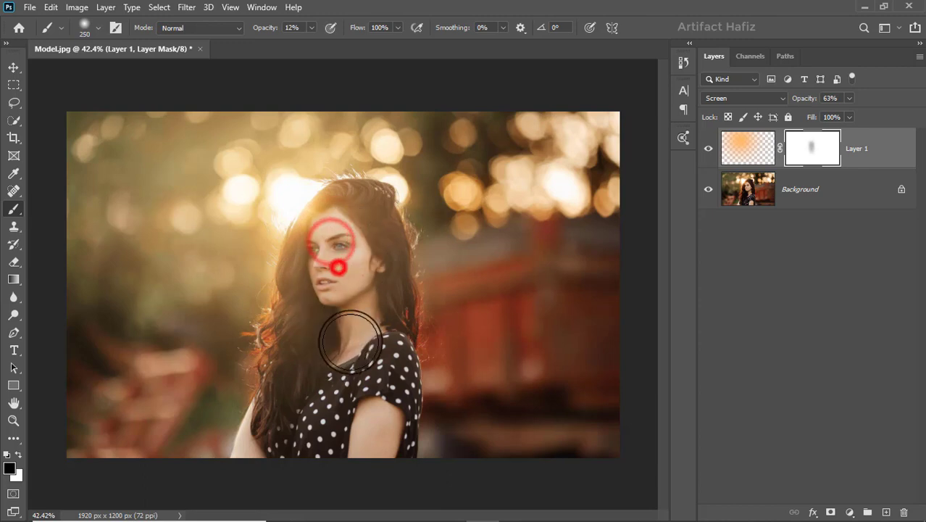
pyautogui.click(335, 249)
pyautogui.click(363, 221)
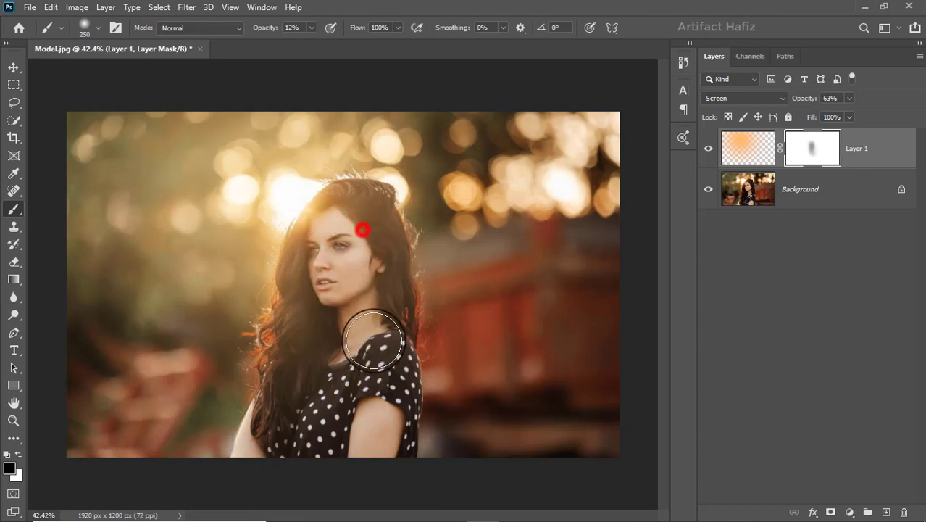
pyautogui.scroll(-1, 369, 279)
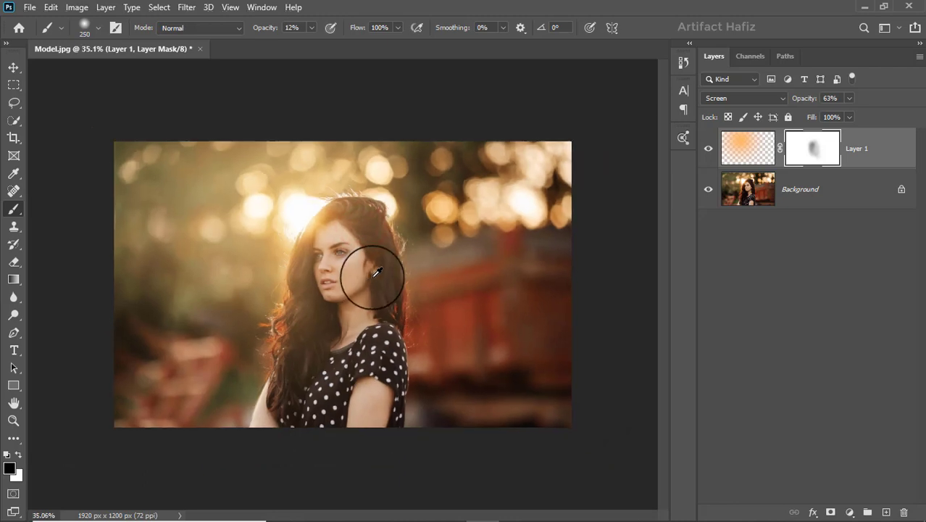
pyautogui.scroll(1, 332, 289)
pyautogui.scroll(1, 338, 288)
pyautogui.scroll(-1, 338, 288)
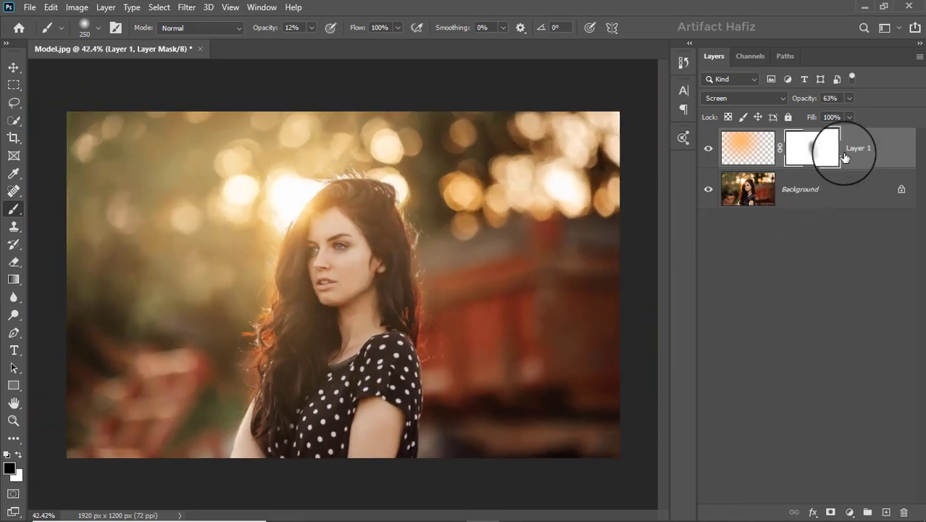
pyautogui.click(845, 152)
# Add a Color Lookup adjustment layer using the Soft_Warming.look 3DLUT
pyautogui.click(850, 512)
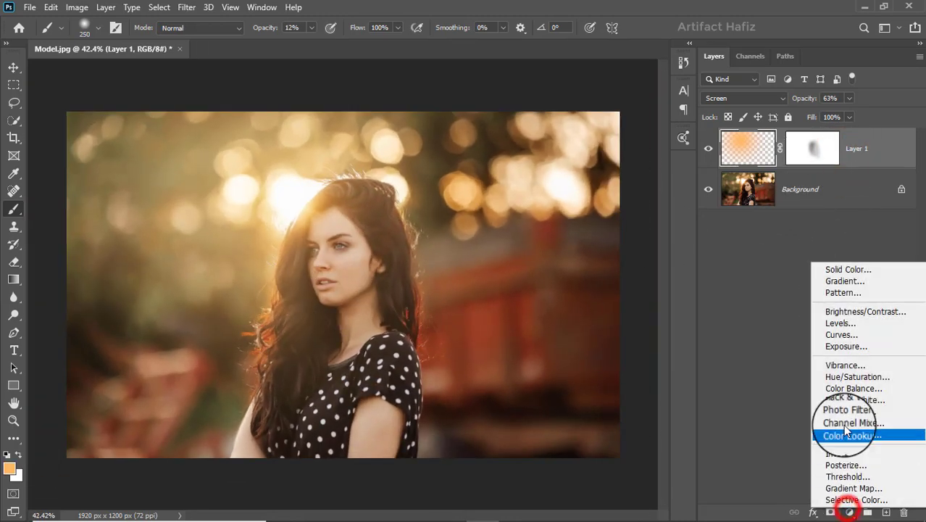
pyautogui.click(850, 435)
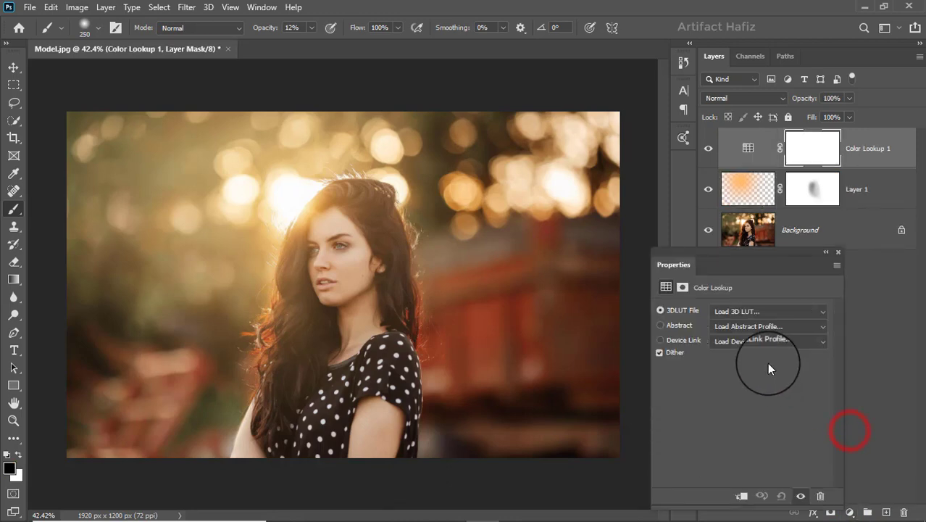
pyautogui.click(767, 308)
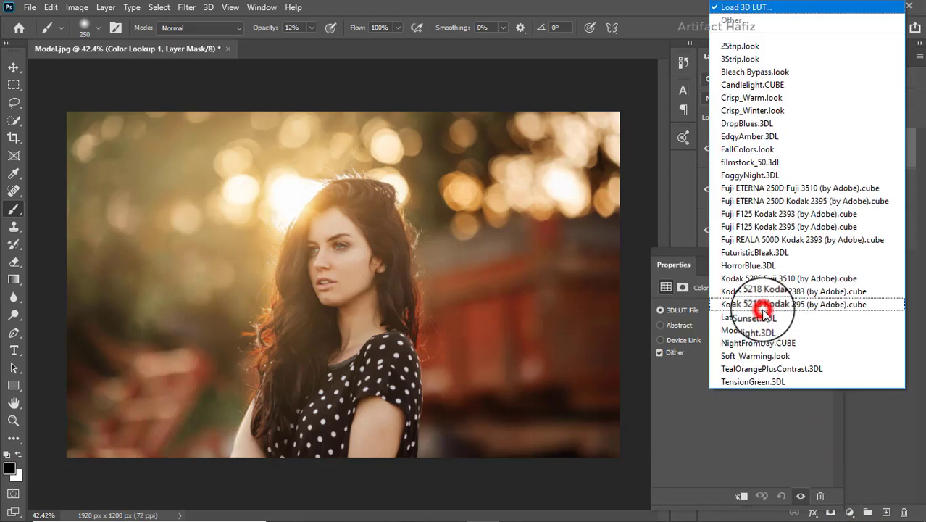
pyautogui.click(750, 358)
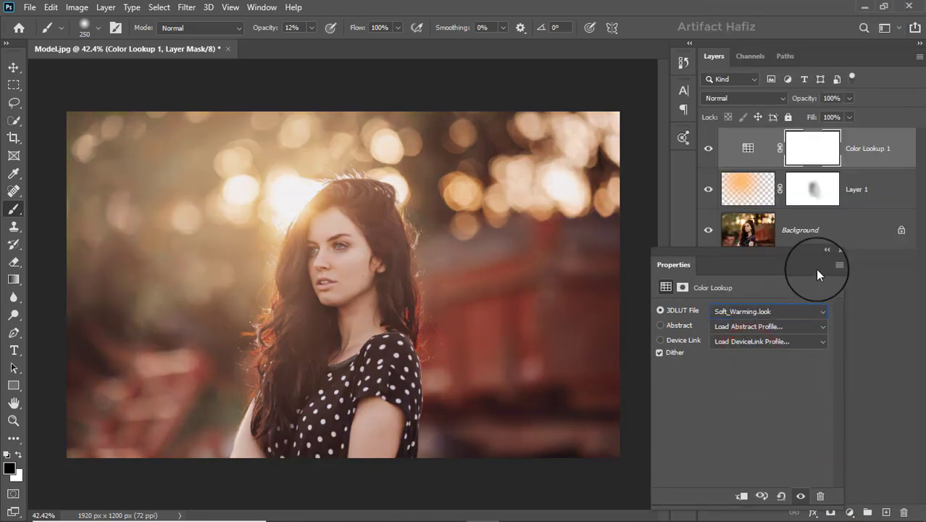
pyautogui.click(838, 252)
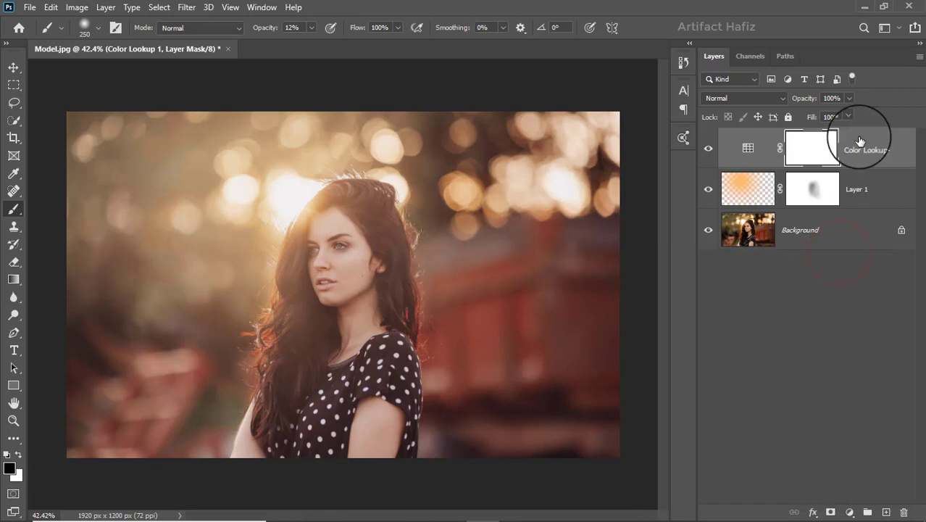
# Blend the Color Lookup layer in Luminosity mode at 28% opacity
pyautogui.click(724, 98)
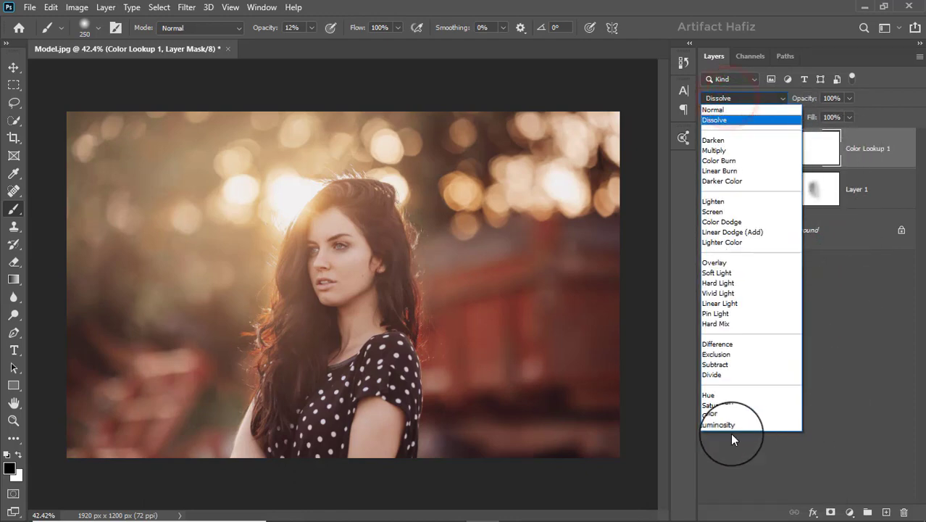
pyautogui.click(722, 425)
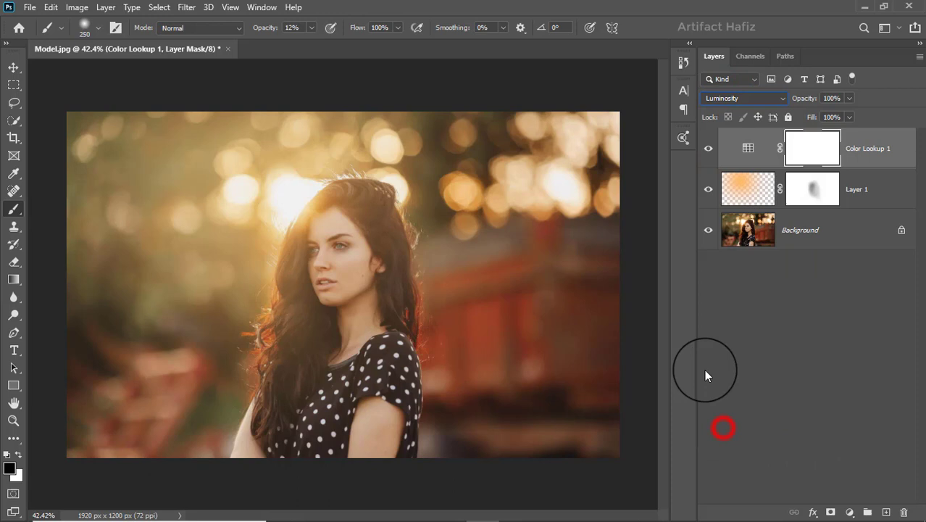
pyautogui.click(709, 148)
pyautogui.click(708, 148)
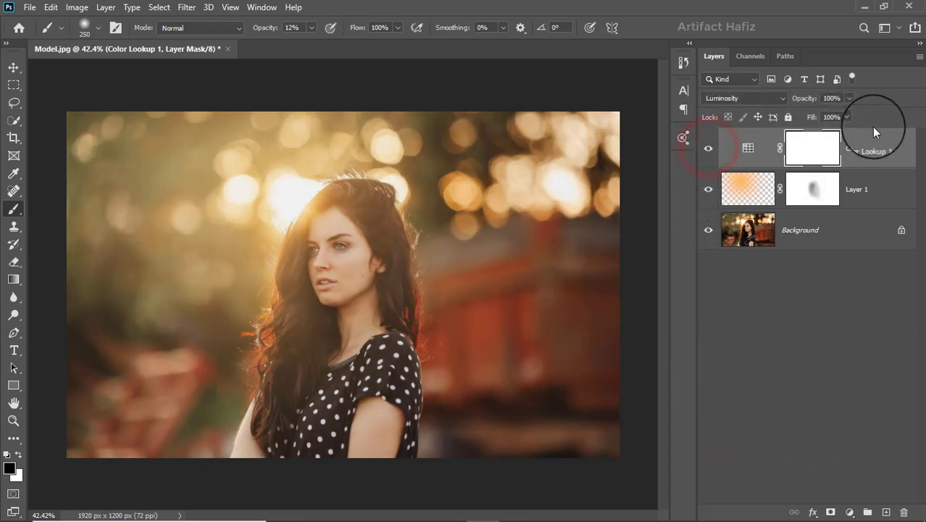
pyautogui.click(877, 143)
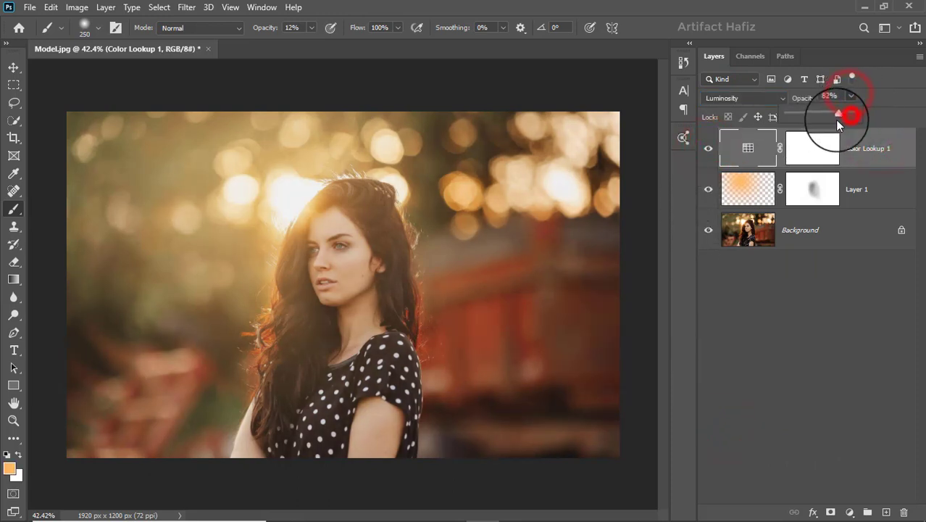
pyautogui.moveTo(838, 115); pyautogui.dragTo(804, 114)
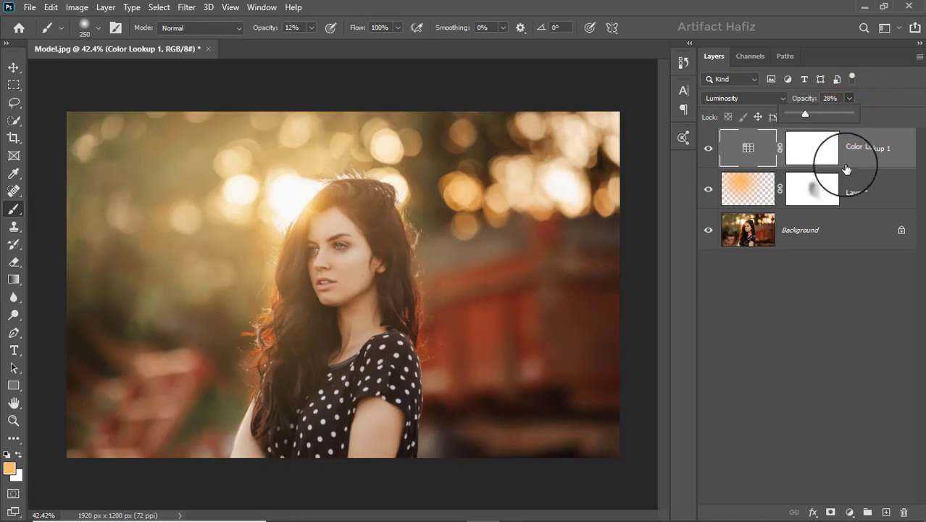
# Add a Curves layer with an S-curve: shadows pulled down, highlights lifted
pyautogui.click(849, 512)
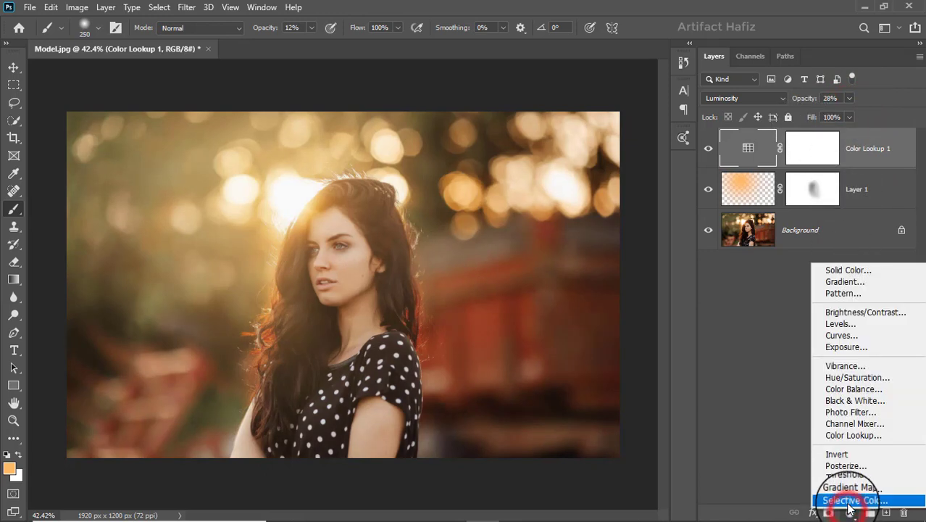
pyautogui.click(834, 335)
pyautogui.moveTo(722, 441); pyautogui.dragTo(724, 446)
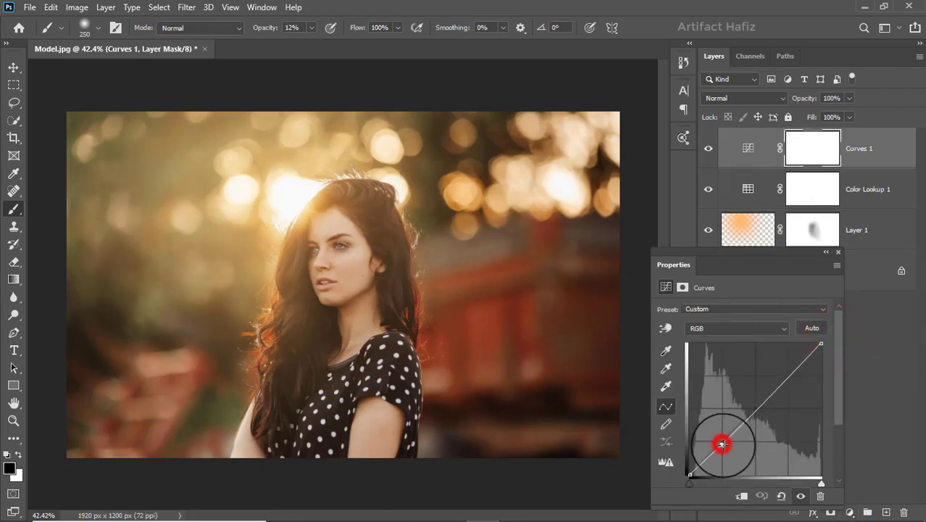
pyautogui.click(787, 376)
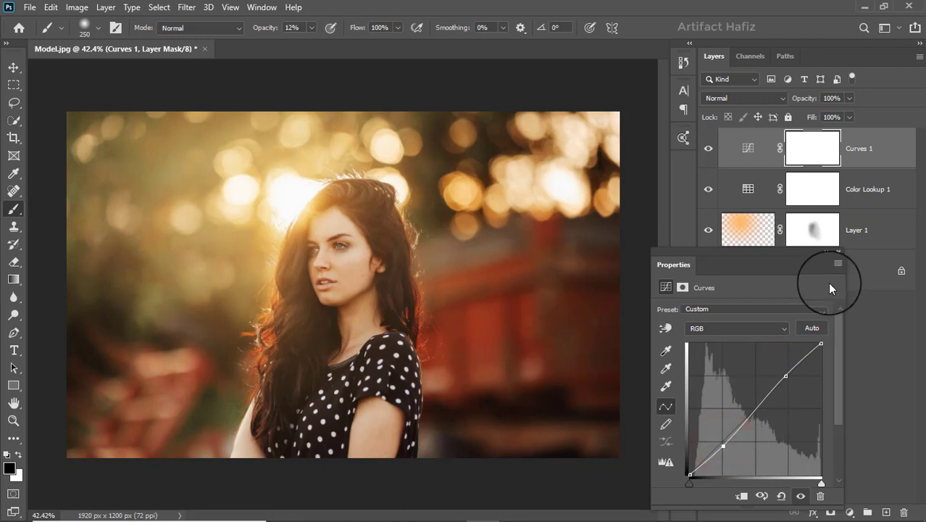
pyautogui.click(838, 252)
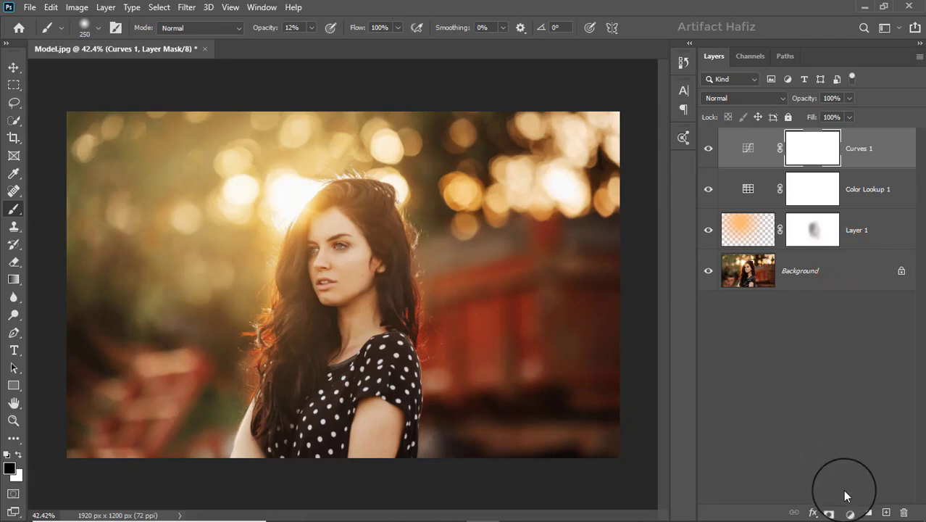
# Add a Levels layer with input levels 1, 1.00 and 253
pyautogui.click(850, 512)
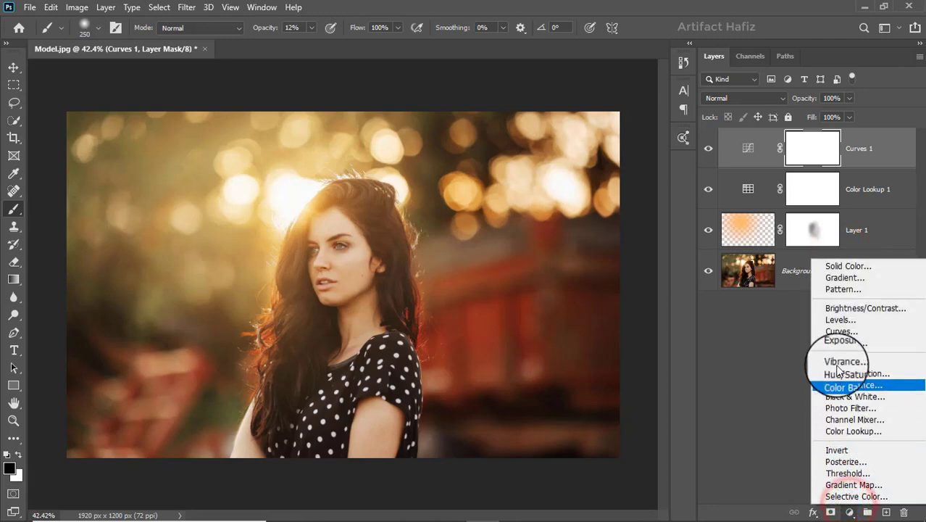
pyautogui.click(837, 321)
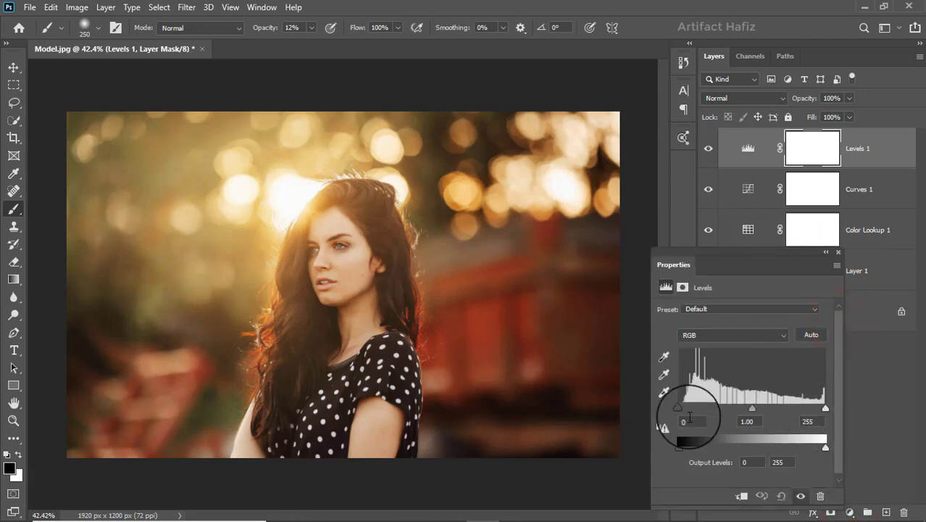
pyautogui.click(676, 409)
pyautogui.moveTo(679, 411); pyautogui.dragTo(680, 409)
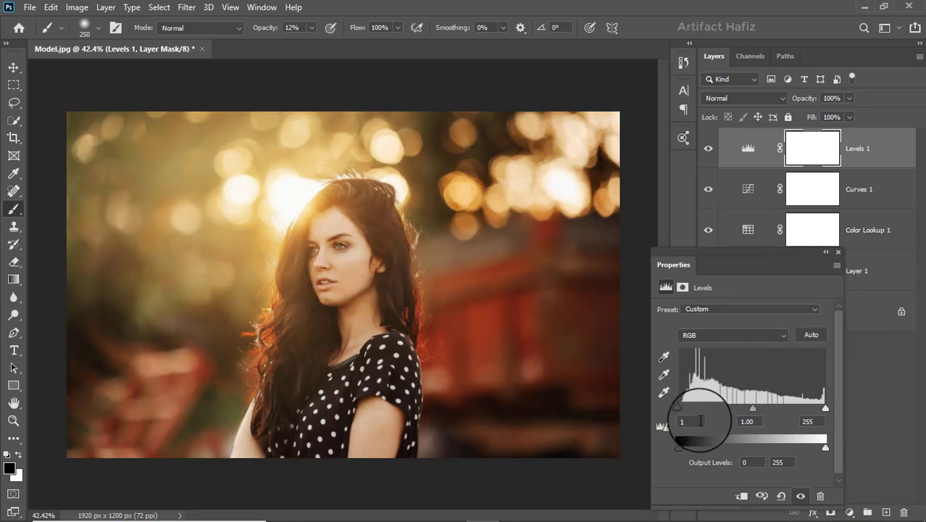
pyautogui.click(692, 421)
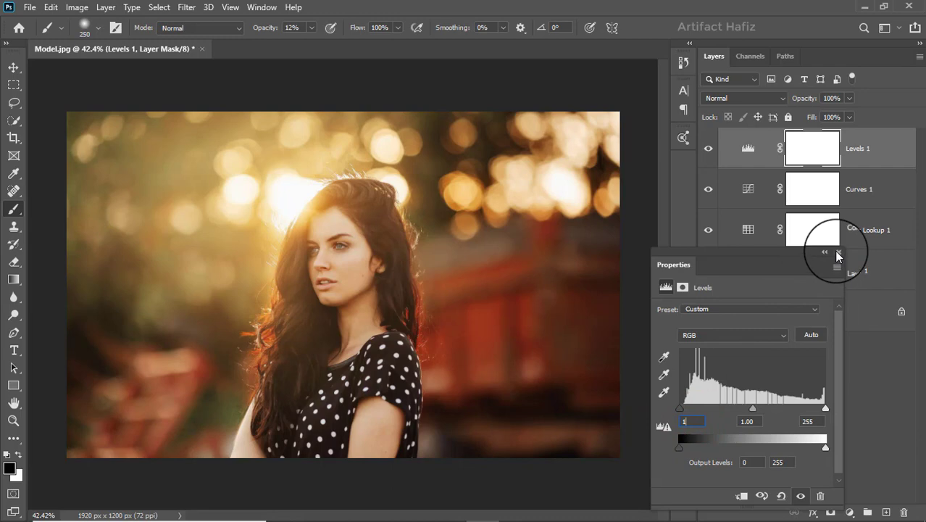
pyautogui.click(825, 410)
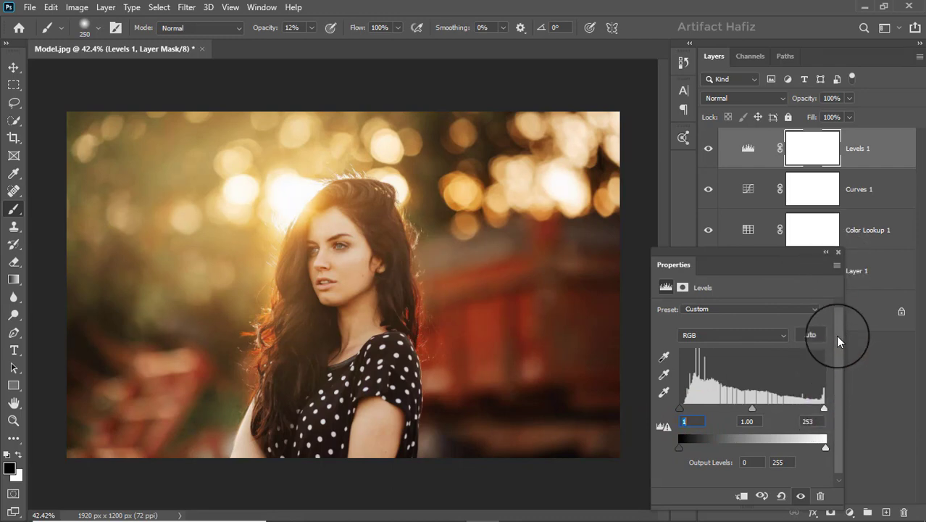
# Stamp all visible layers into a smart-filter layer and apply the Camera Raw filter
pyautogui.click(838, 254)
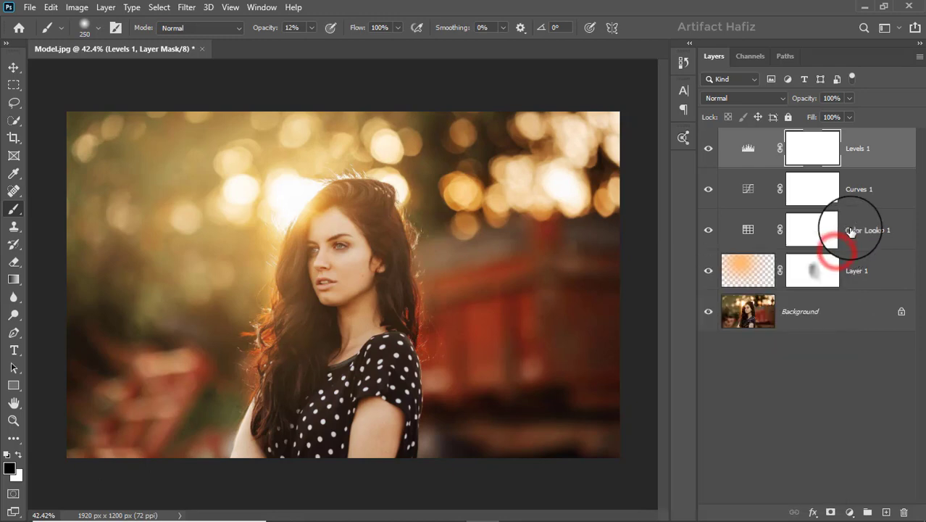
pyautogui.hotkey('ctrl', 'alt', 'shift', 'e')
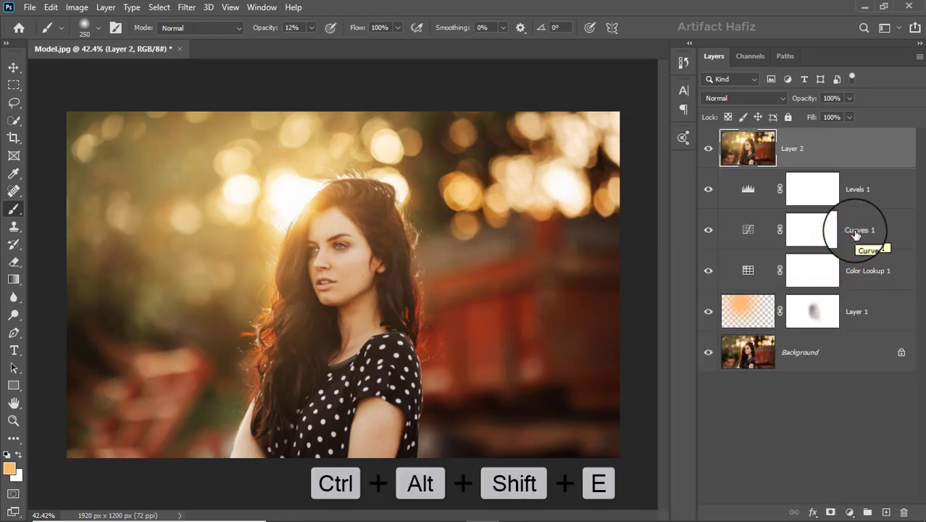
pyautogui.click(186, 7)
pyautogui.click(190, 42)
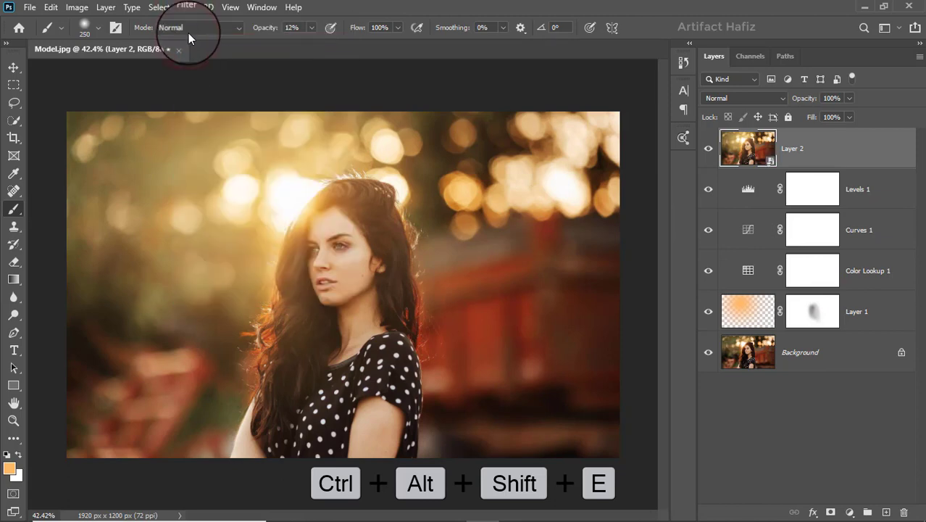
pyautogui.click(186, 9)
pyautogui.click(214, 88)
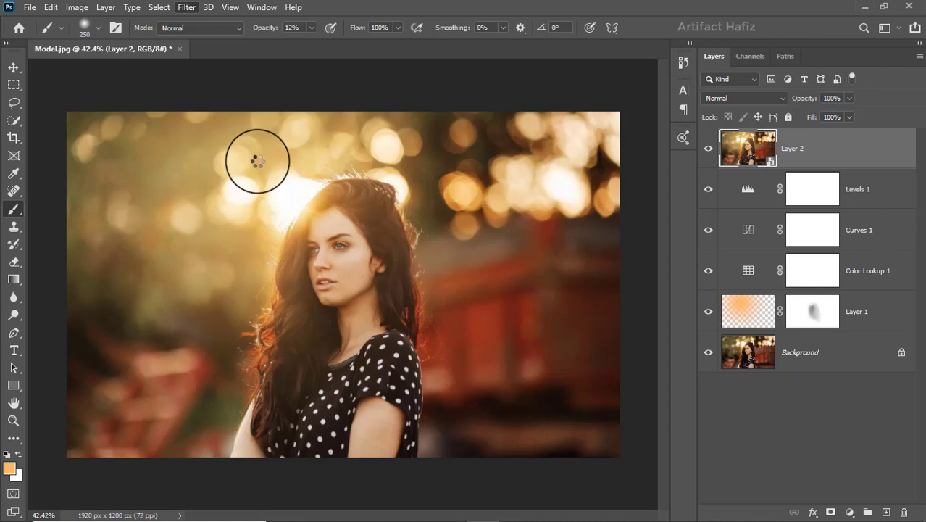
# Set Highlights -17, Shadows +29, Whites +39, Blacks -11 and Clarity +6
pyautogui.scroll(-3, 689, 290)
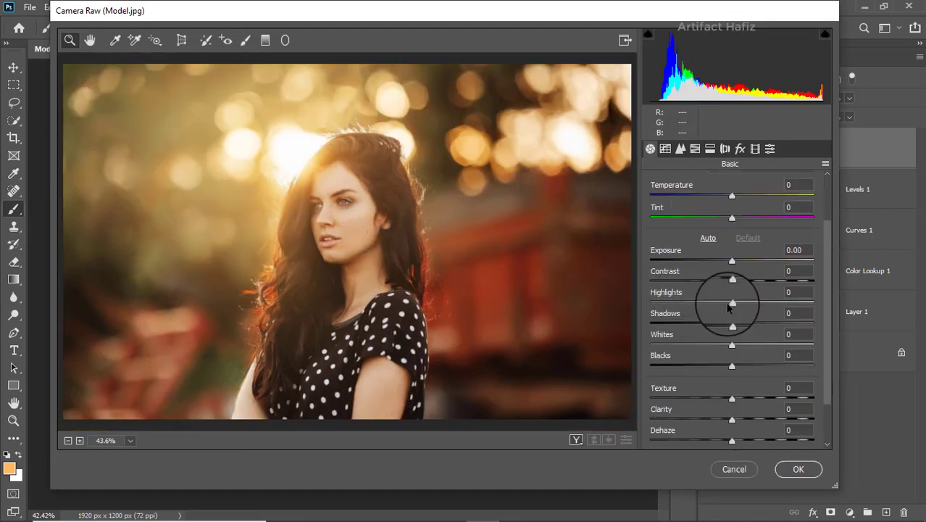
pyautogui.moveTo(728, 304); pyautogui.dragTo(723, 300)
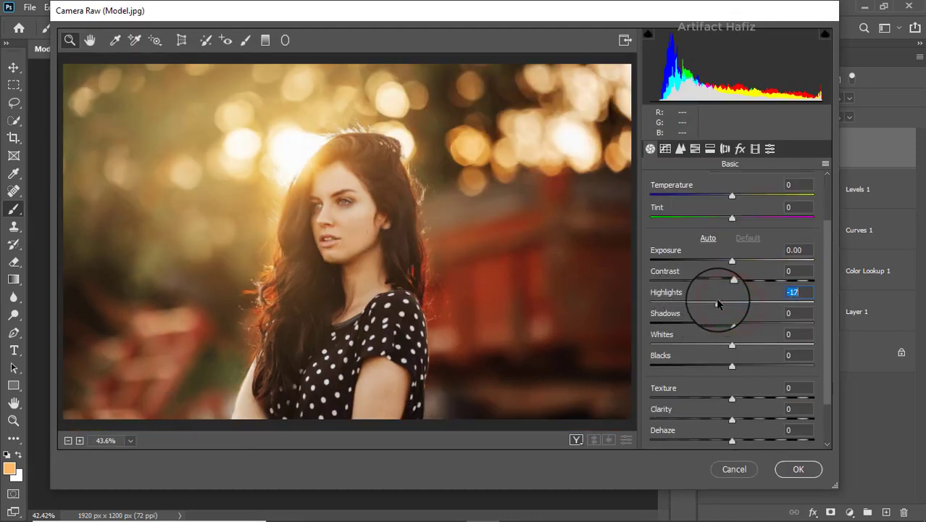
pyautogui.moveTo(732, 345)
pyautogui.mouseDown()
pyautogui.moveTo(767, 345)
pyautogui.moveTo(756, 324)
pyautogui.mouseUp()
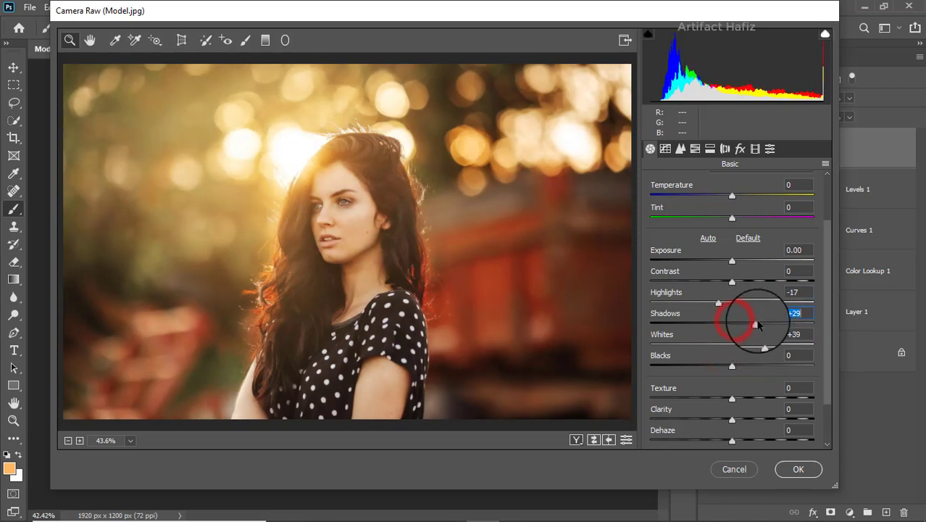
pyautogui.moveTo(733, 365); pyautogui.dragTo(728, 368)
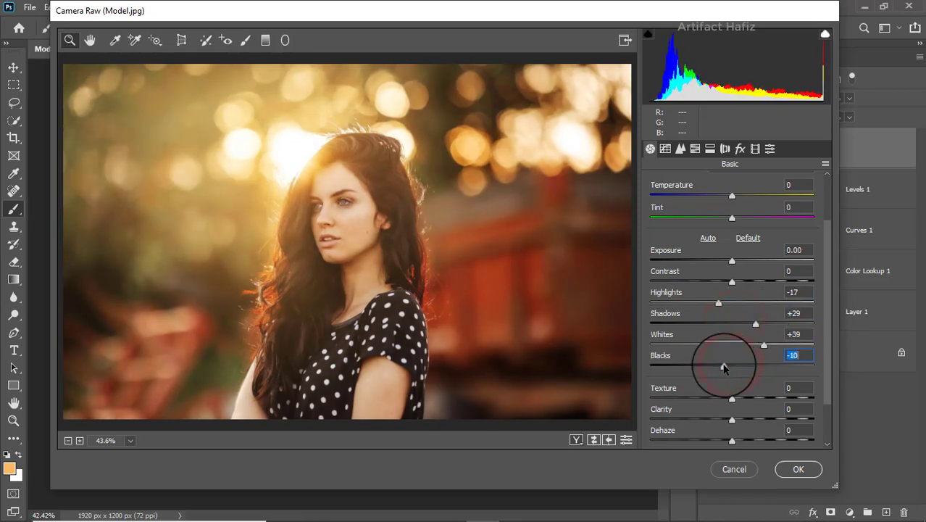
pyautogui.scroll(-2, 732, 366)
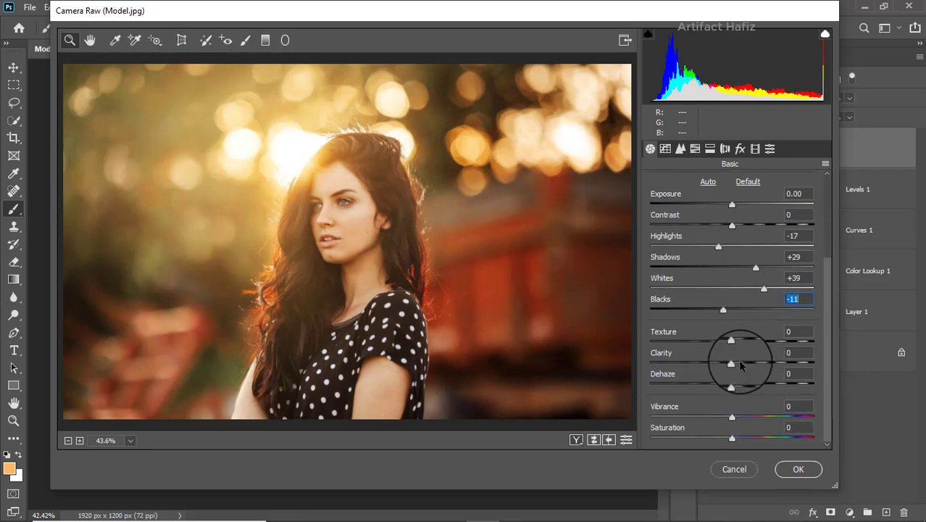
pyautogui.moveTo(734, 366); pyautogui.dragTo(741, 367)
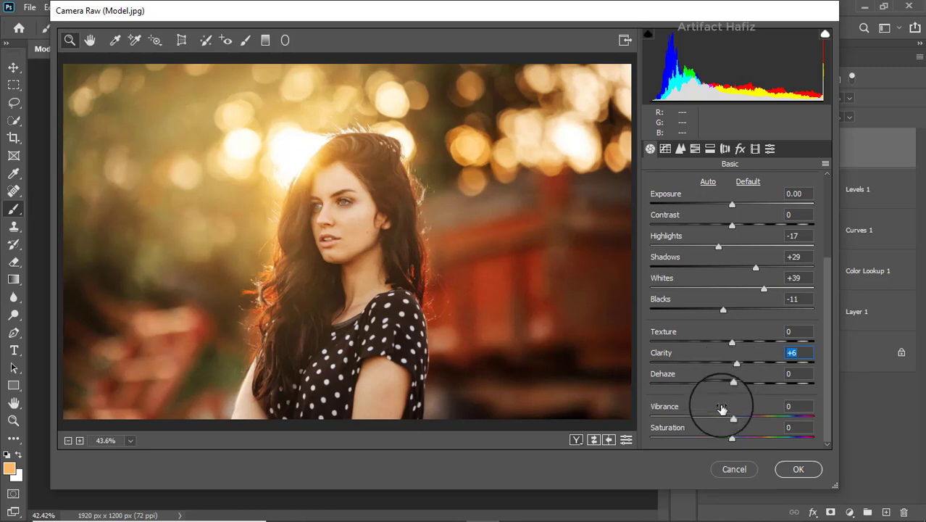
# In the point Tone Curve, lift the RGB black point and add shadow and highlight points
pyautogui.click(665, 149)
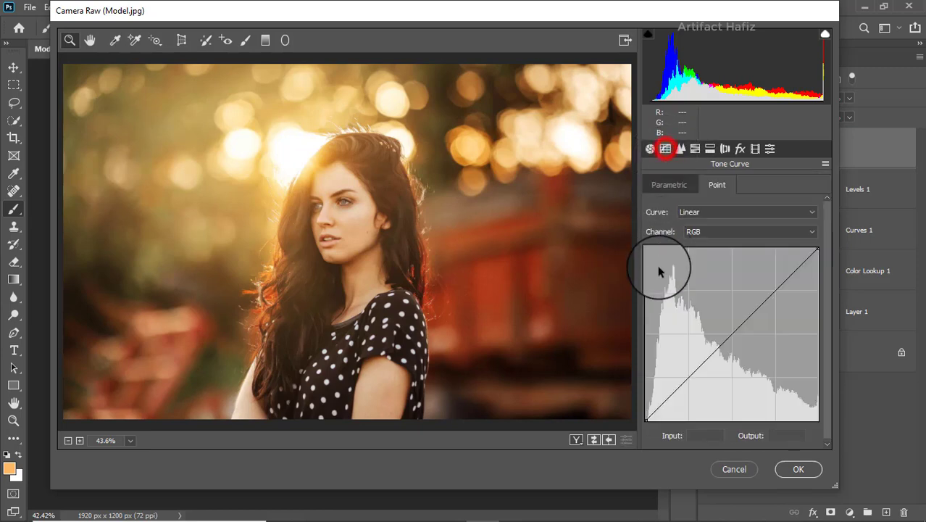
pyautogui.moveTo(647, 423); pyautogui.dragTo(632, 415)
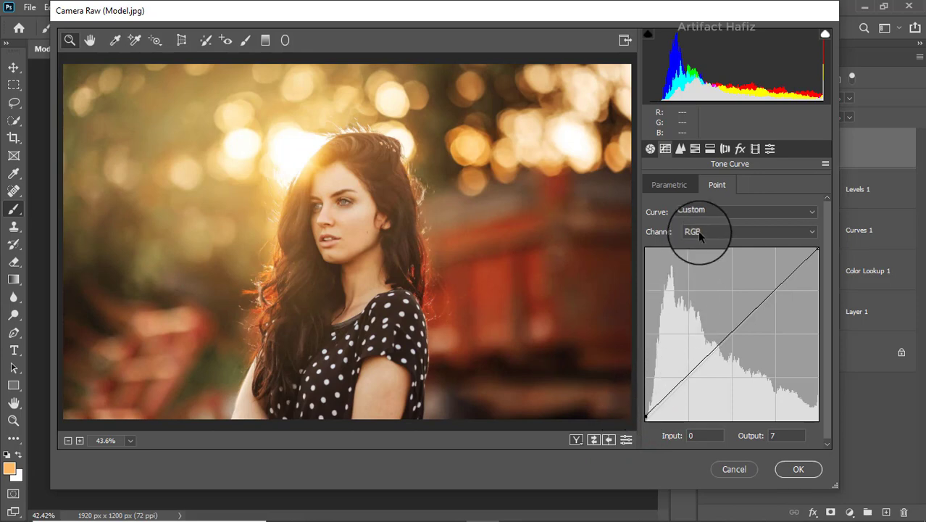
pyautogui.click(689, 375)
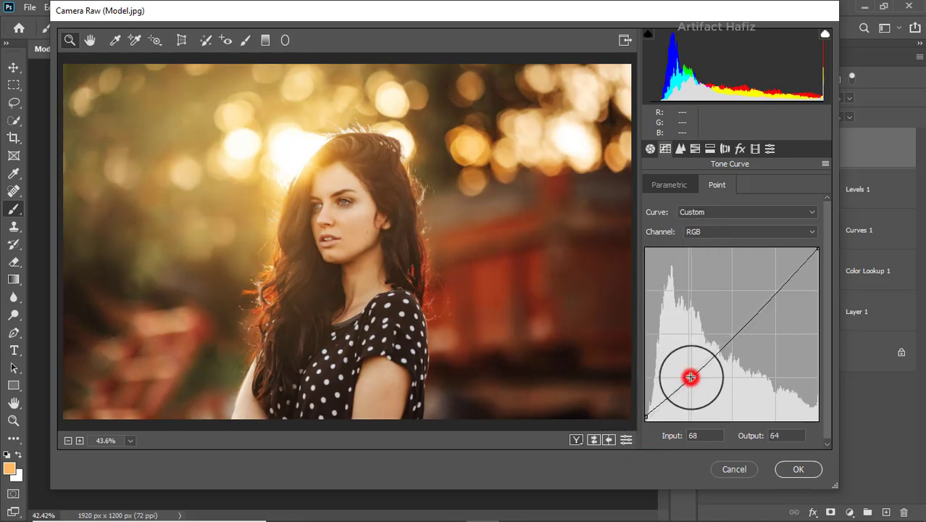
pyautogui.click(774, 290)
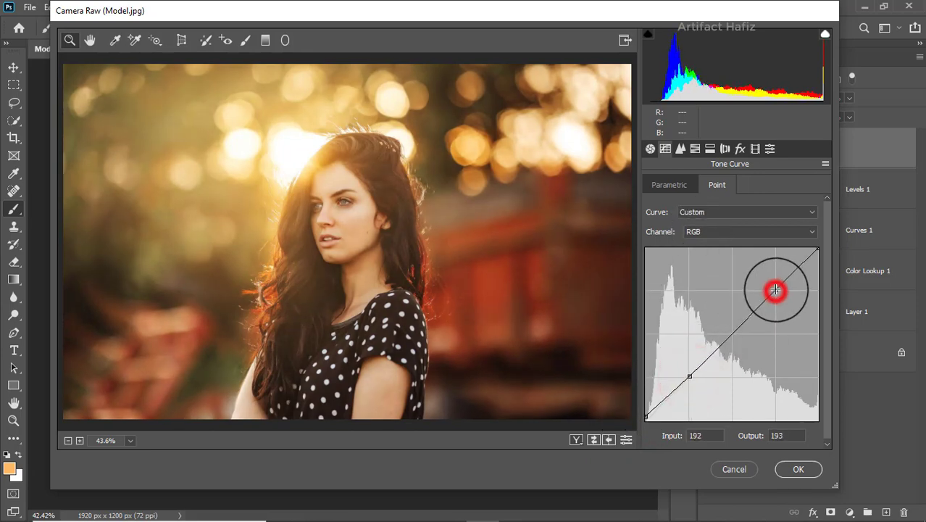
# Move the Blue, Green and Red channel black points inward, Red to input 12
pyautogui.click(735, 232)
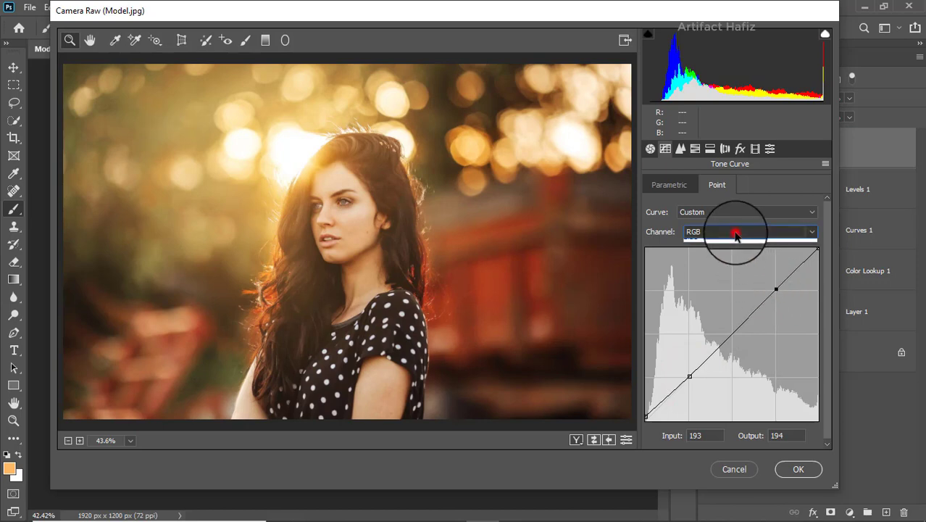
pyautogui.click(710, 274)
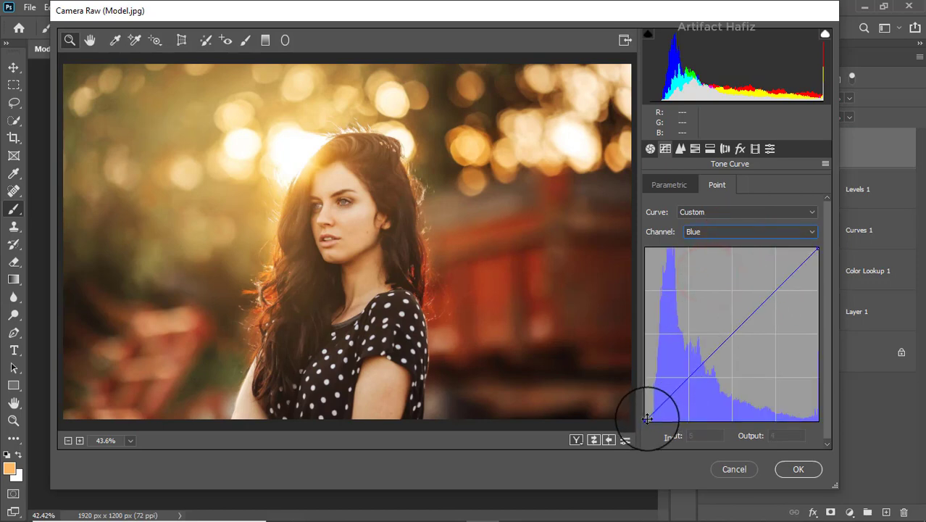
pyautogui.moveTo(645, 419)
pyautogui.mouseDown()
pyautogui.moveTo(653, 426)
pyautogui.moveTo(622, 413)
pyautogui.mouseUp()
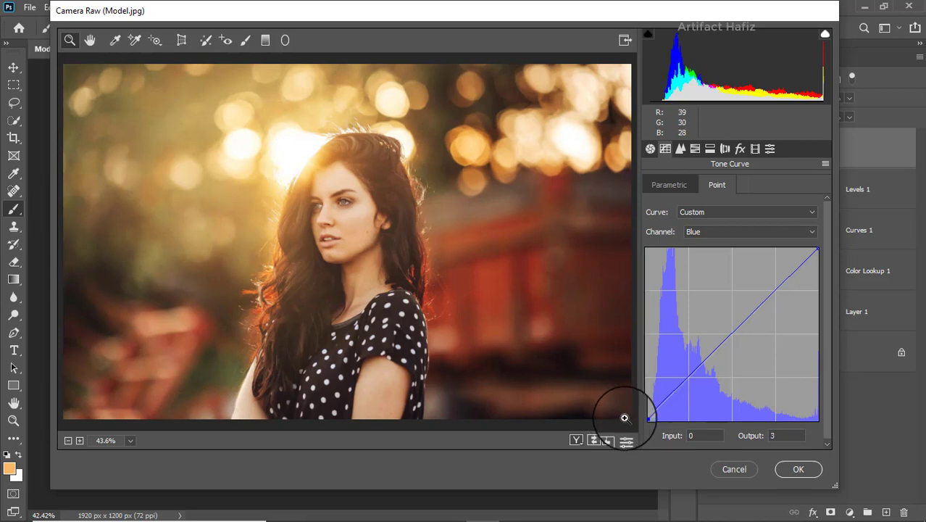
pyautogui.click(724, 232)
pyautogui.click(714, 261)
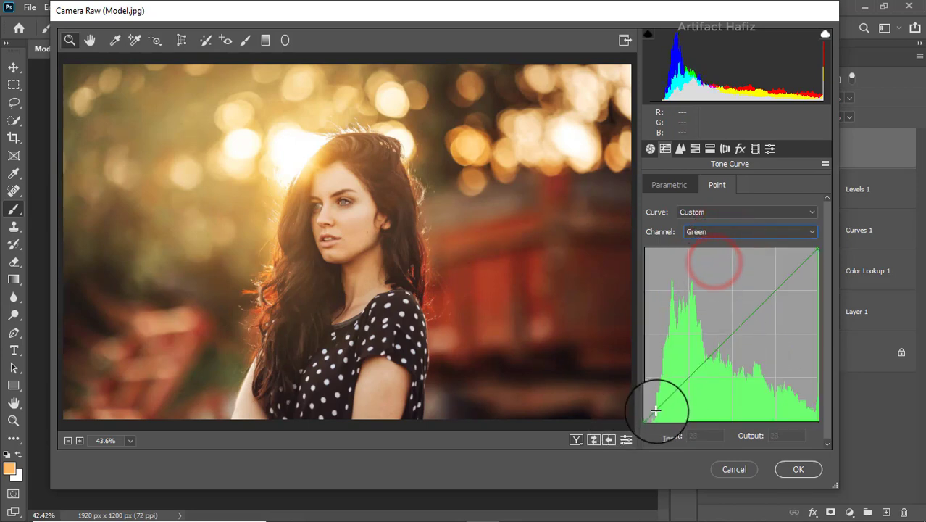
pyautogui.moveTo(646, 419); pyautogui.dragTo(647, 421)
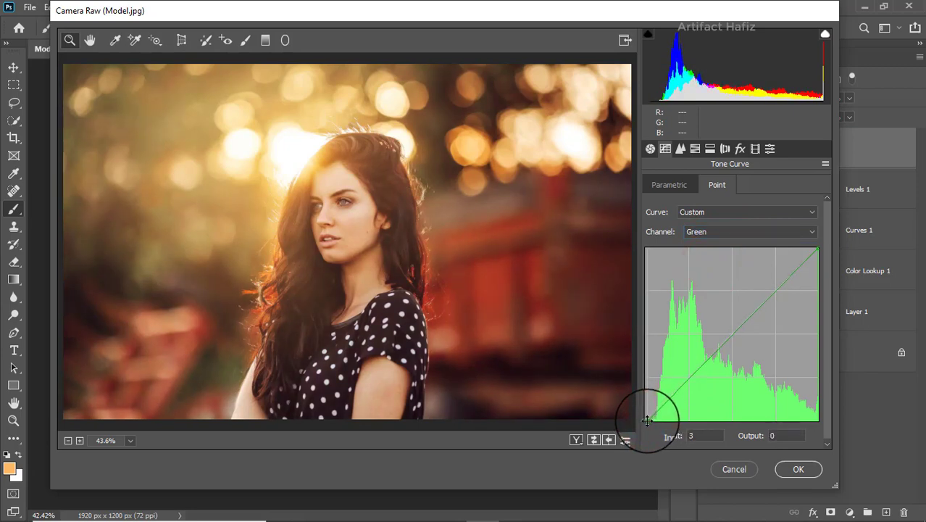
pyautogui.click(697, 231)
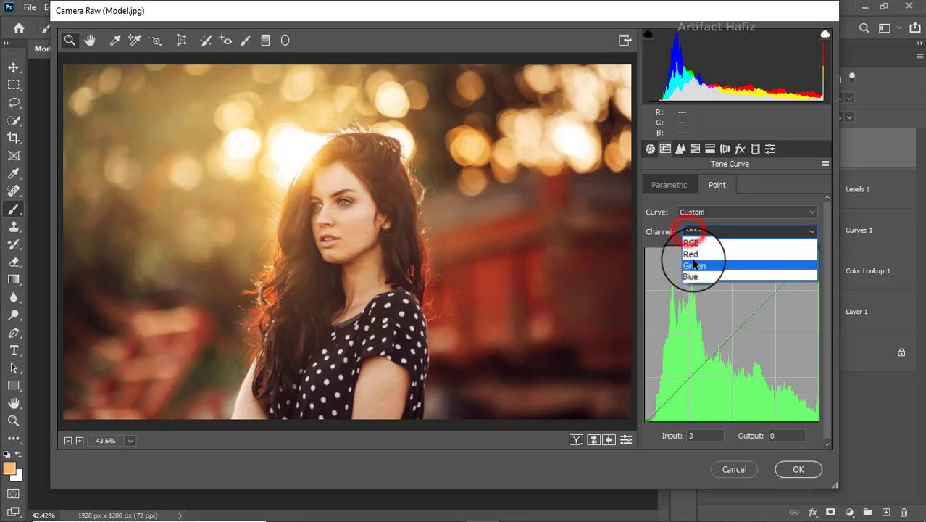
pyautogui.click(693, 254)
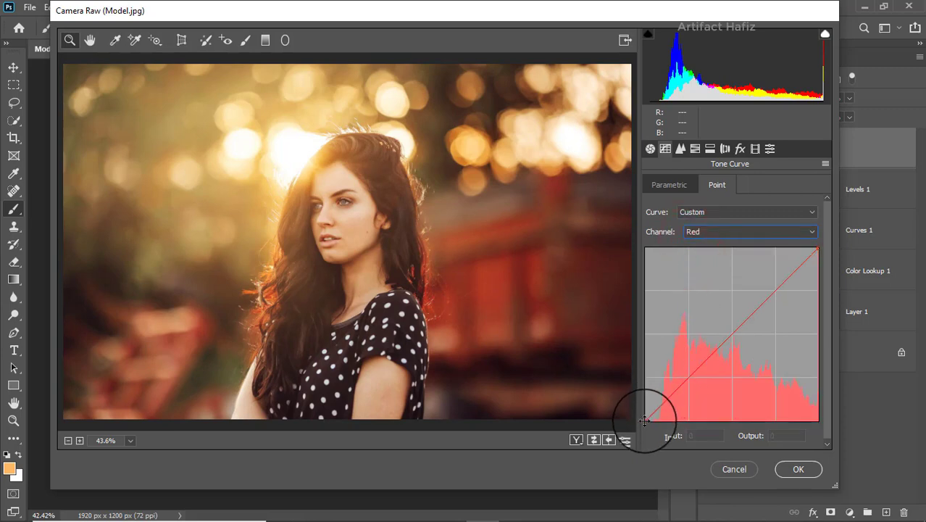
pyautogui.moveTo(652, 424); pyautogui.dragTo(653, 424)
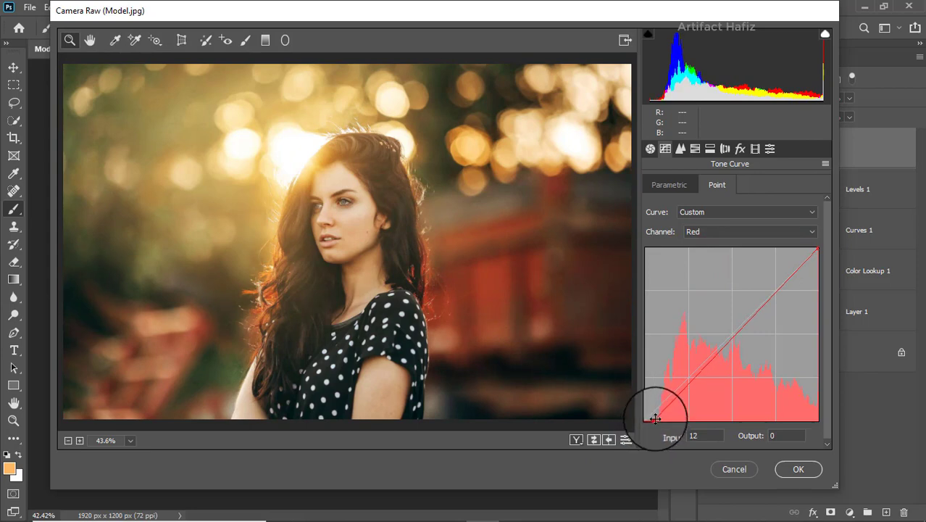
# Set Camera Raw sharpening amount to 30 and luminance noise reduction to 7
pyautogui.click(680, 148)
pyautogui.moveTo(651, 205)
pyautogui.mouseDown()
pyautogui.moveTo(688, 212)
pyautogui.moveTo(679, 210)
pyautogui.mouseUp()
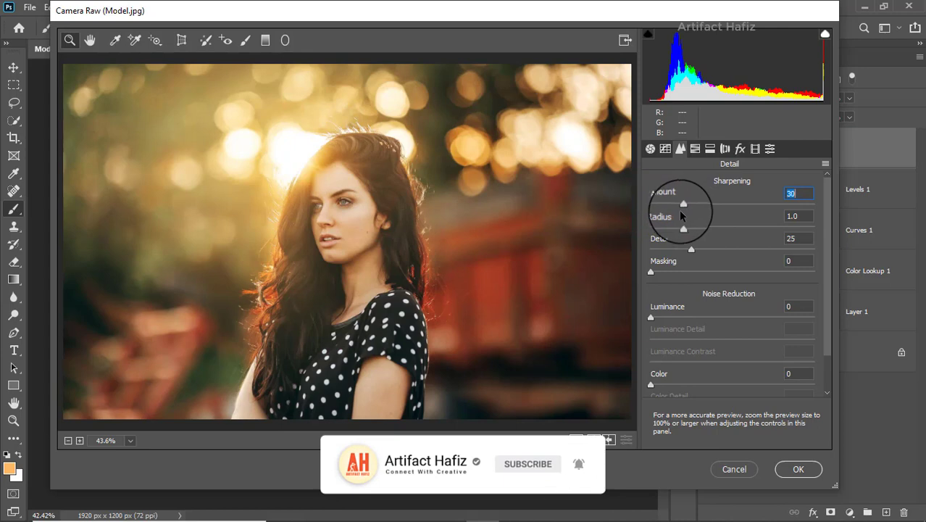
pyautogui.moveTo(653, 317); pyautogui.dragTo(664, 320)
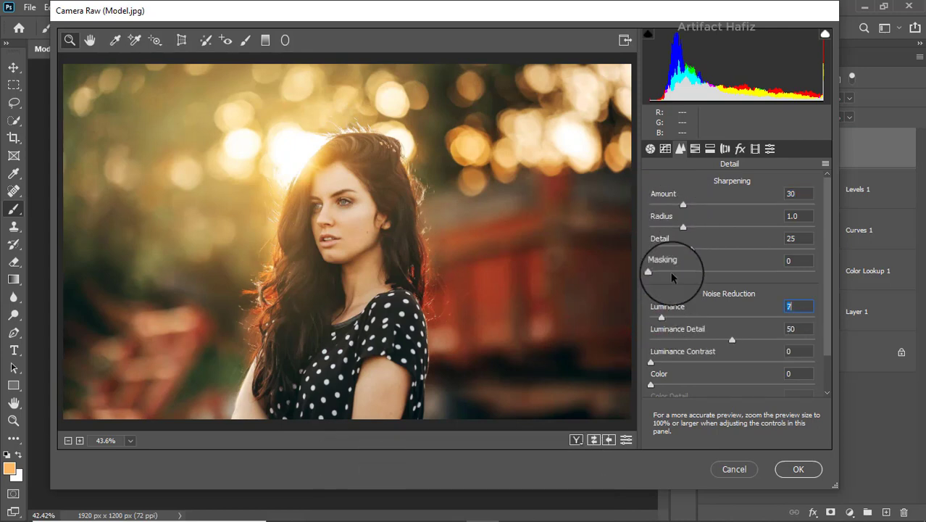
# Raise the saturation of oranges to +8 in the HSL settings
pyautogui.click(696, 148)
pyautogui.click(694, 186)
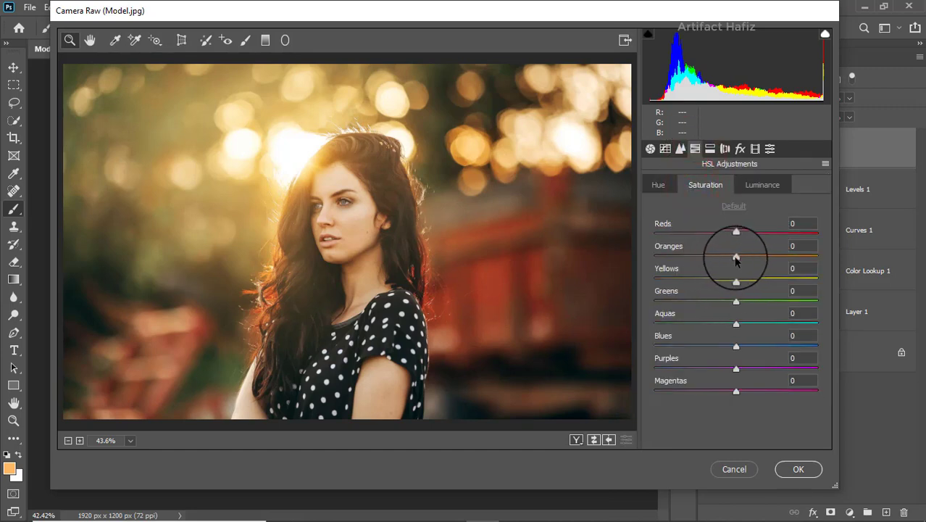
pyautogui.moveTo(736, 258)
pyautogui.mouseDown()
pyautogui.moveTo(726, 258)
pyautogui.moveTo(747, 264)
pyautogui.moveTo(739, 260)
pyautogui.mouseUp()
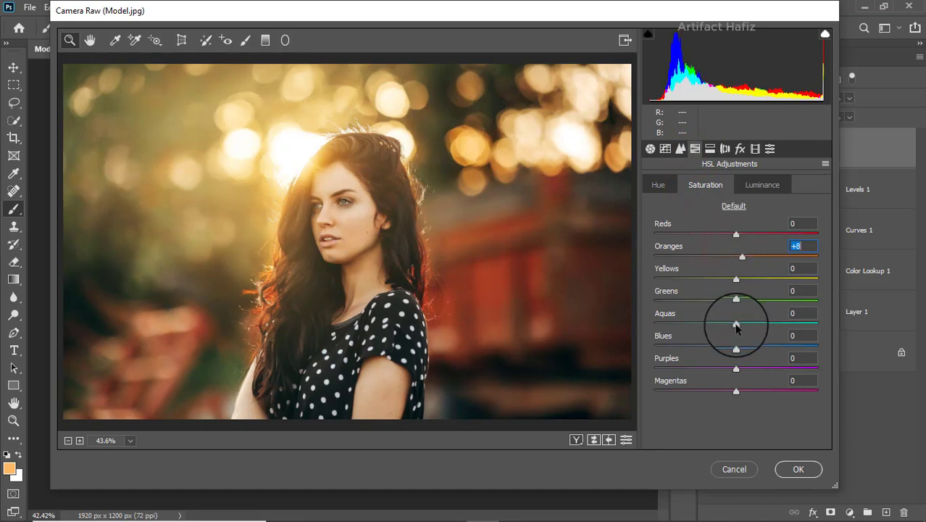
# Calibrate primaries to Red saturation +3, Green saturation +4, Blue hue -3, and apply the filter
pyautogui.click(756, 149)
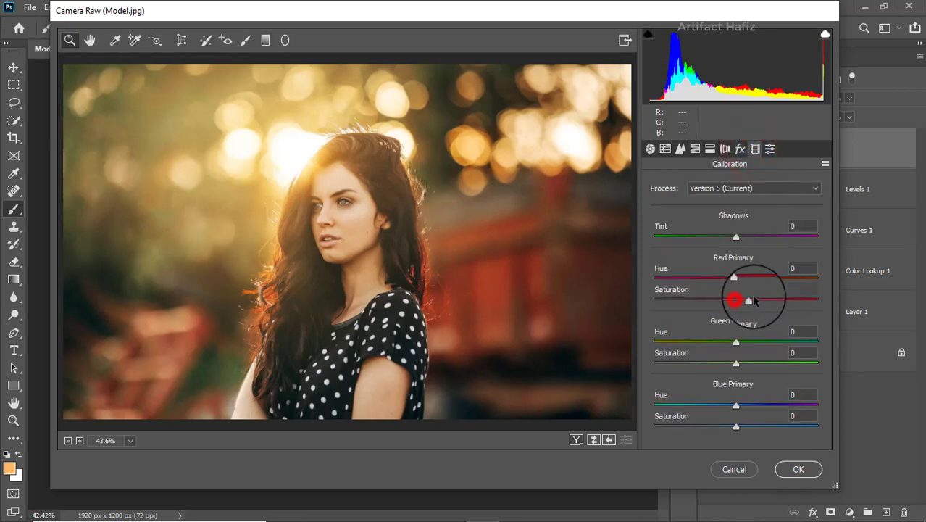
pyautogui.moveTo(737, 299); pyautogui.dragTo(738, 300)
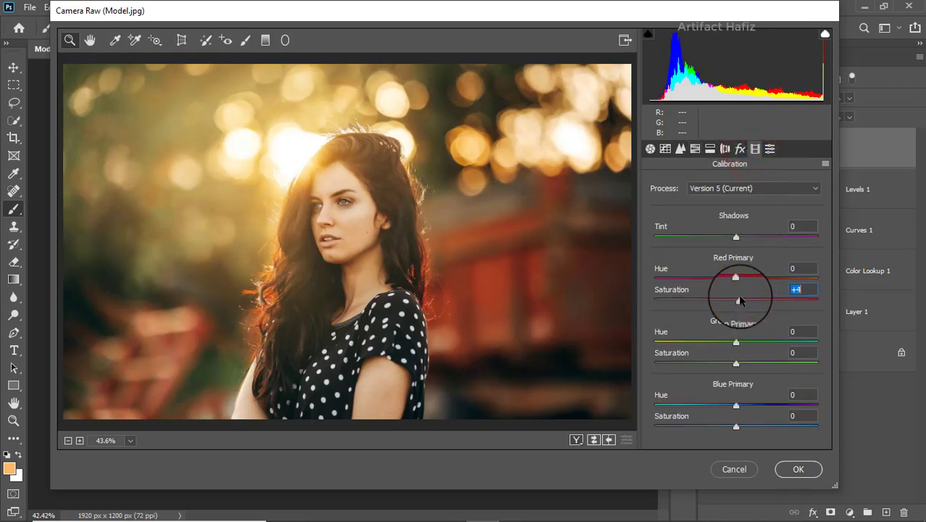
pyautogui.moveTo(738, 364)
pyautogui.mouseDown()
pyautogui.moveTo(746, 363)
pyautogui.moveTo(738, 361)
pyautogui.mouseUp()
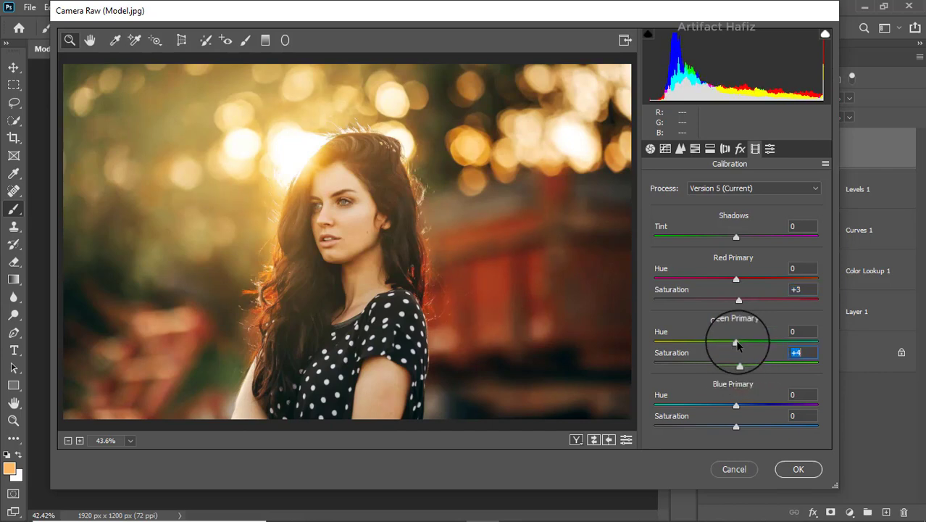
pyautogui.moveTo(736, 406); pyautogui.dragTo(732, 408)
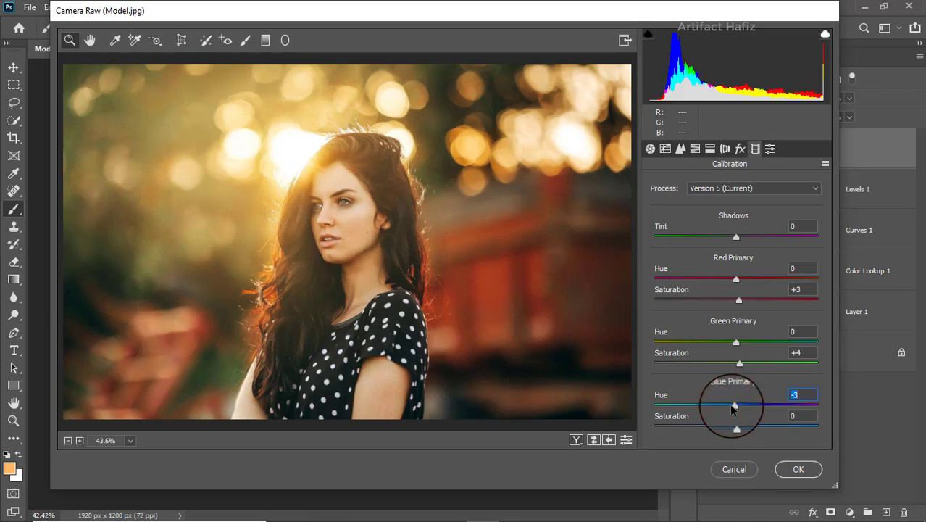
pyautogui.click(792, 471)
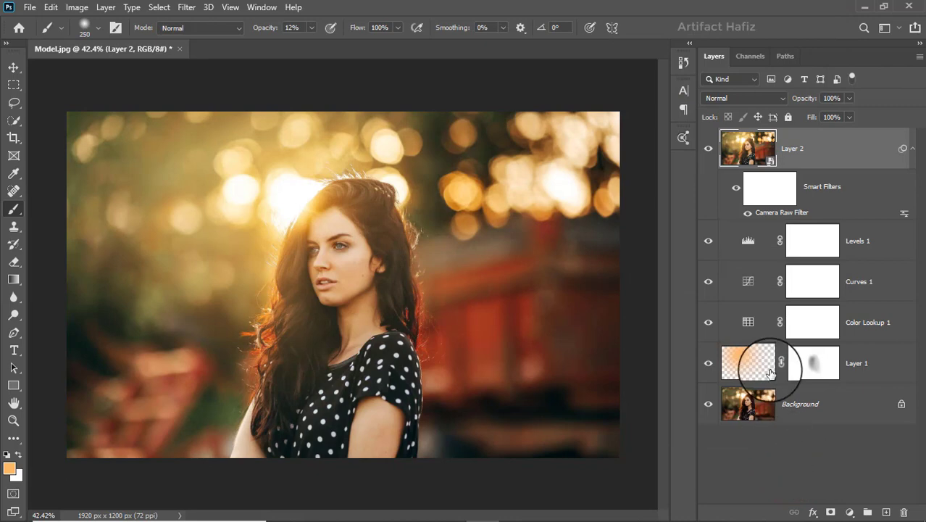
pyautogui.keyDown('alt'); pyautogui.click(709, 405); pyautogui.keyUp('alt')
pyautogui.keyDown('alt'); pyautogui.click(709, 406); pyautogui.keyUp('alt')
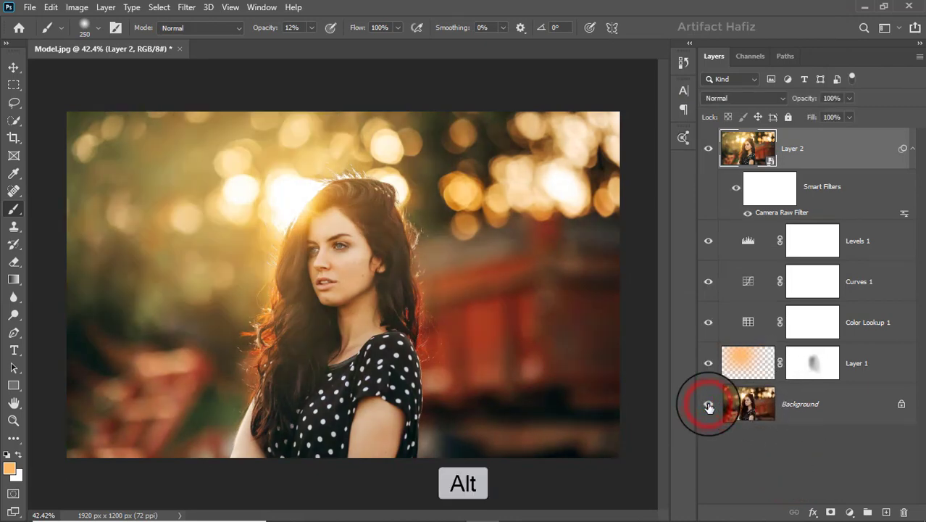
pyautogui.keyDown('alt'); pyautogui.click(709, 406); pyautogui.keyUp('alt')
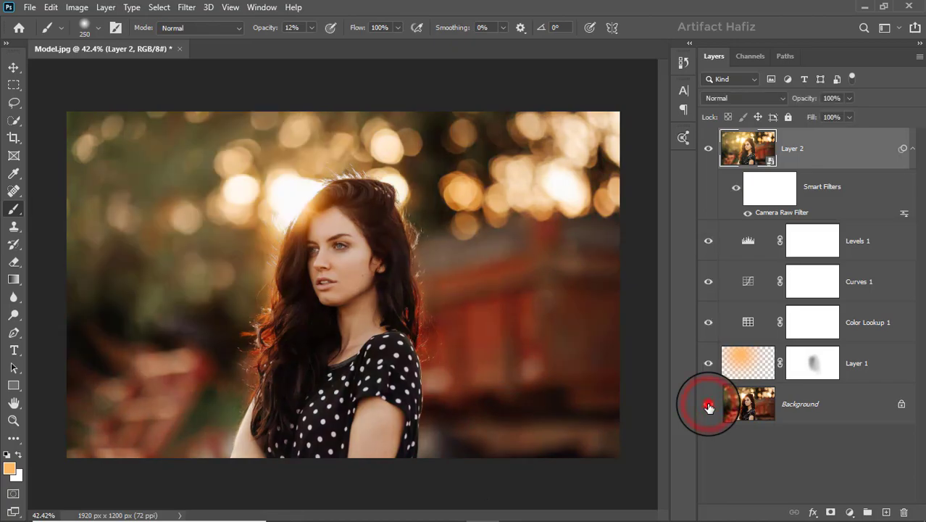